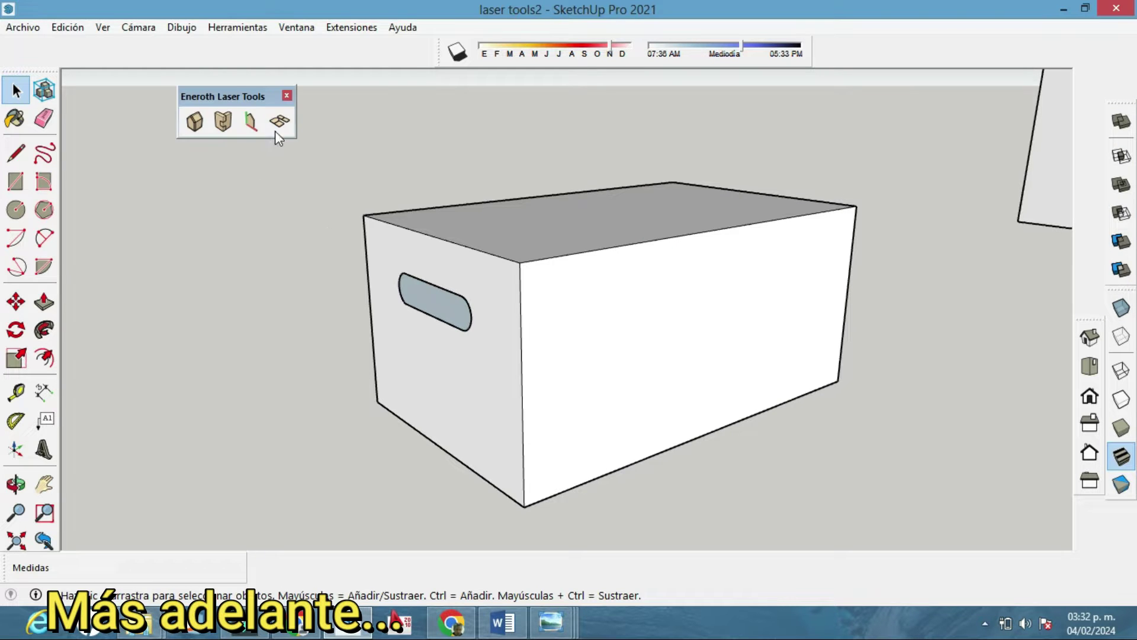
# Step: Switch to the Windows photo viewer to view the picture of the box's flat interlocking panels, and return to the SketchUp model
pyautogui.moveTo(267, 99); pyautogui.dragTo(283, 108)
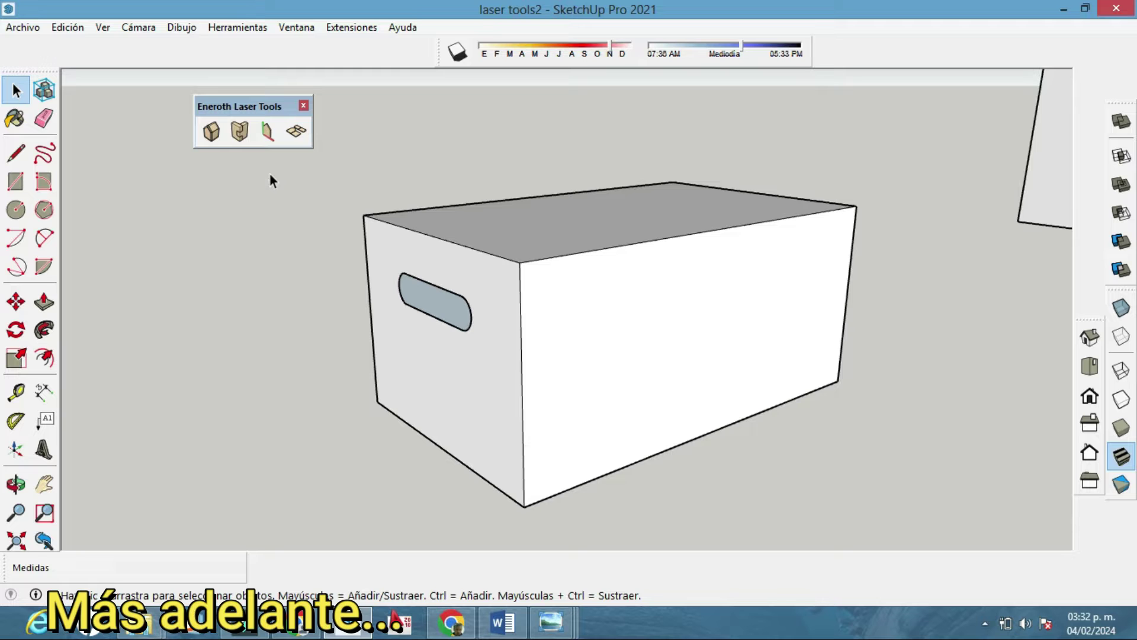
pyautogui.moveTo(497, 360); pyautogui.dragTo(537, 323, button='middle')
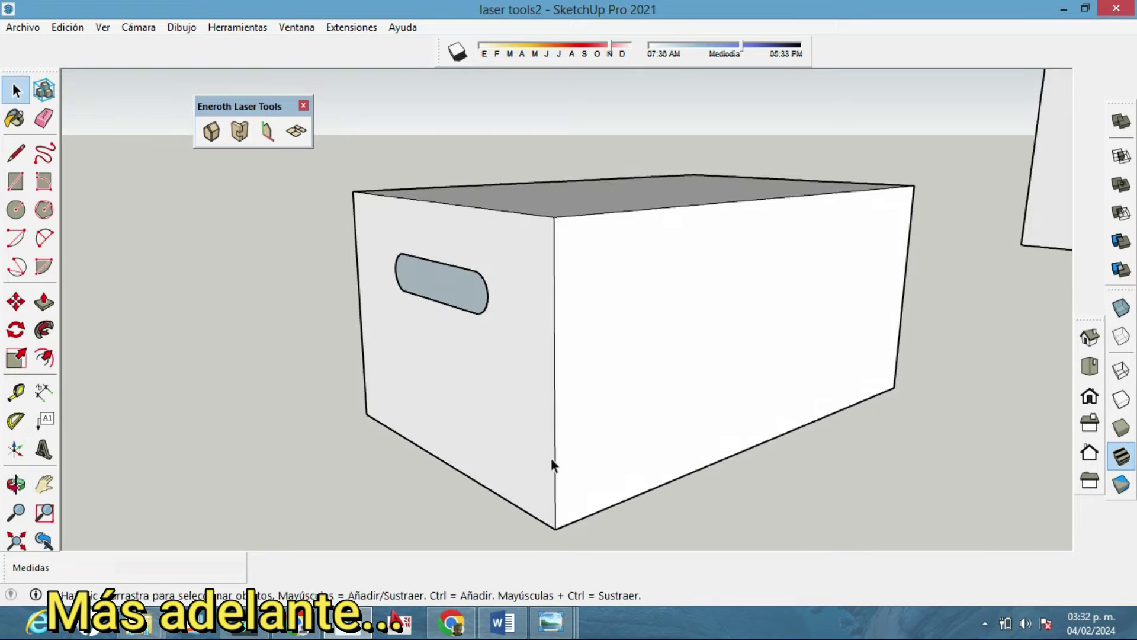
pyautogui.moveTo(561, 630)
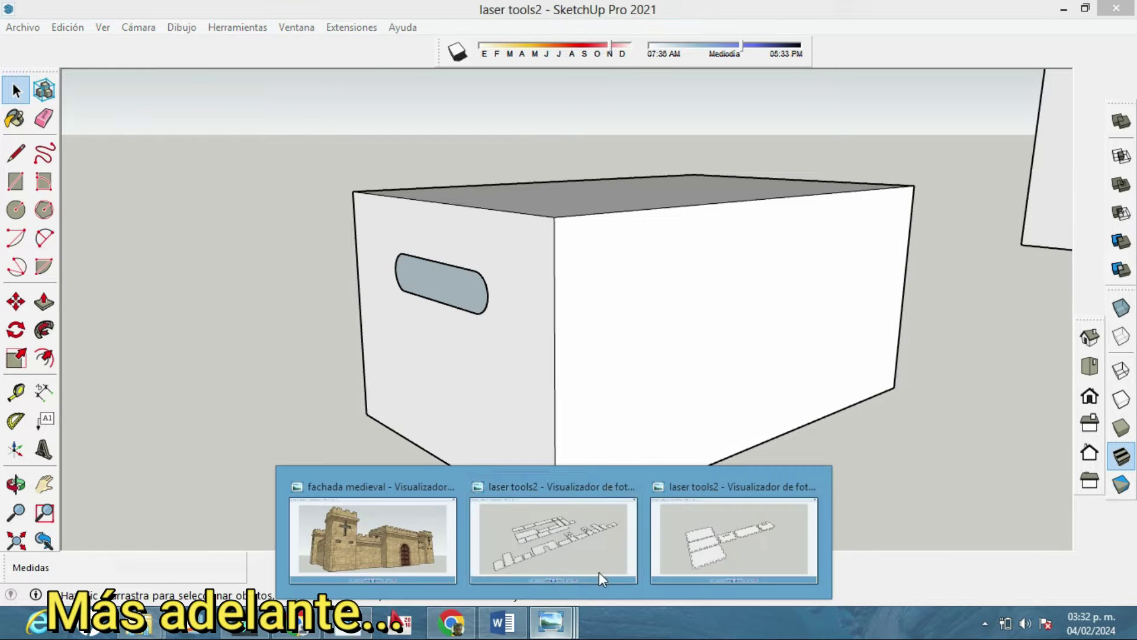
pyautogui.click(703, 537)
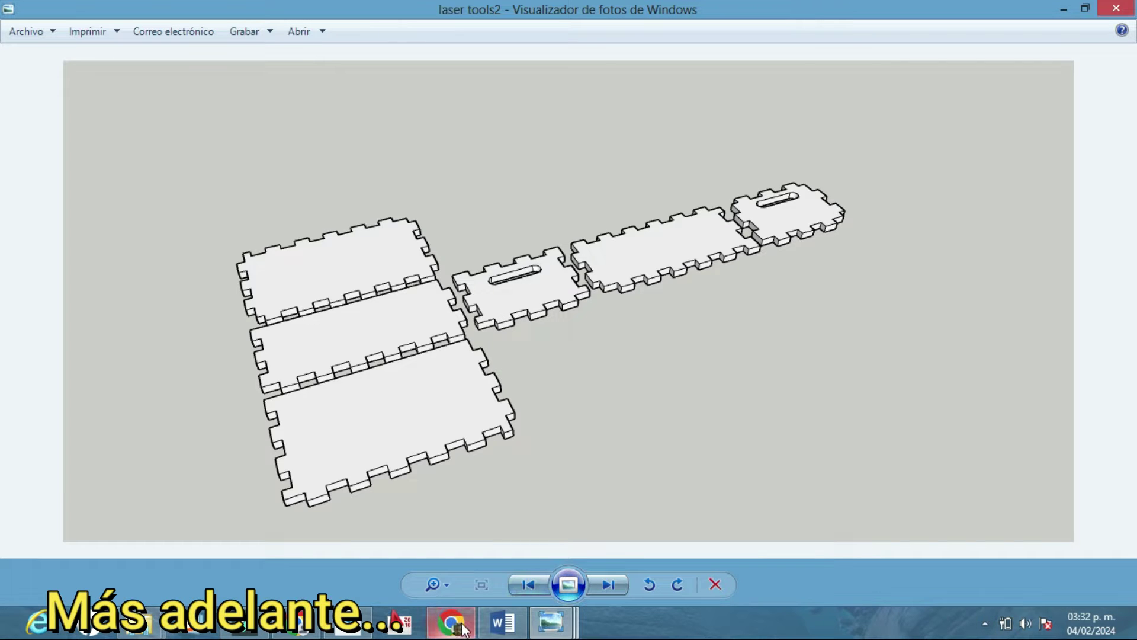
pyautogui.click(373, 633)
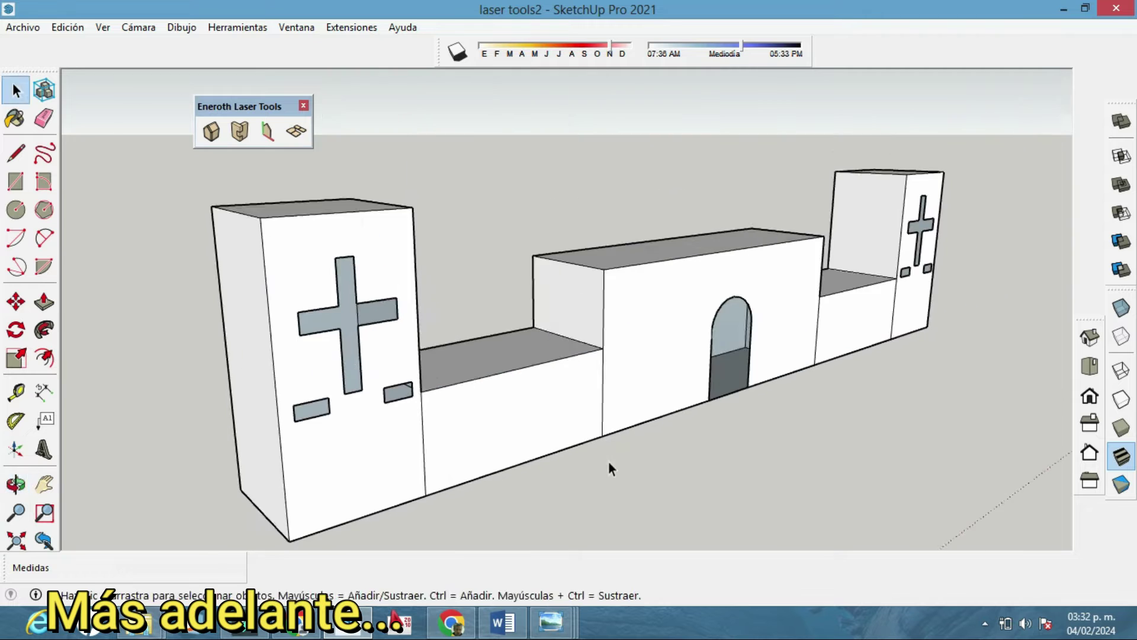
# Step: View the photo viewer picture of the castle façade's flat interlocking panels, and switch back to the SketchUp model
pyautogui.moveTo(609, 468); pyautogui.dragTo(698, 409, button='middle')
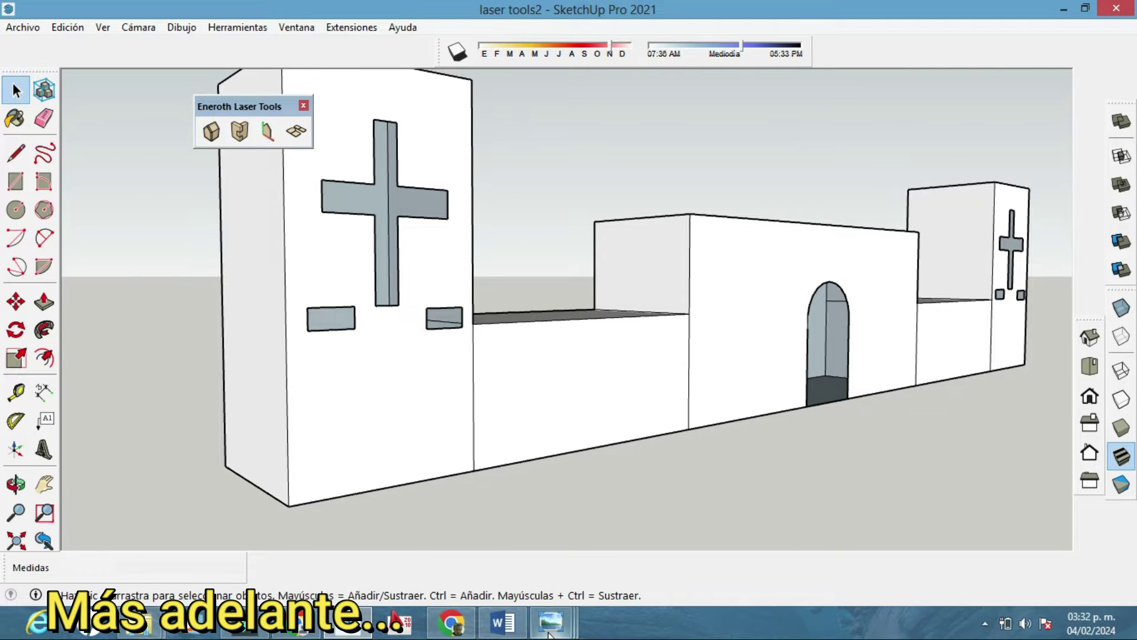
pyautogui.moveTo(549, 633)
pyautogui.click(617, 524)
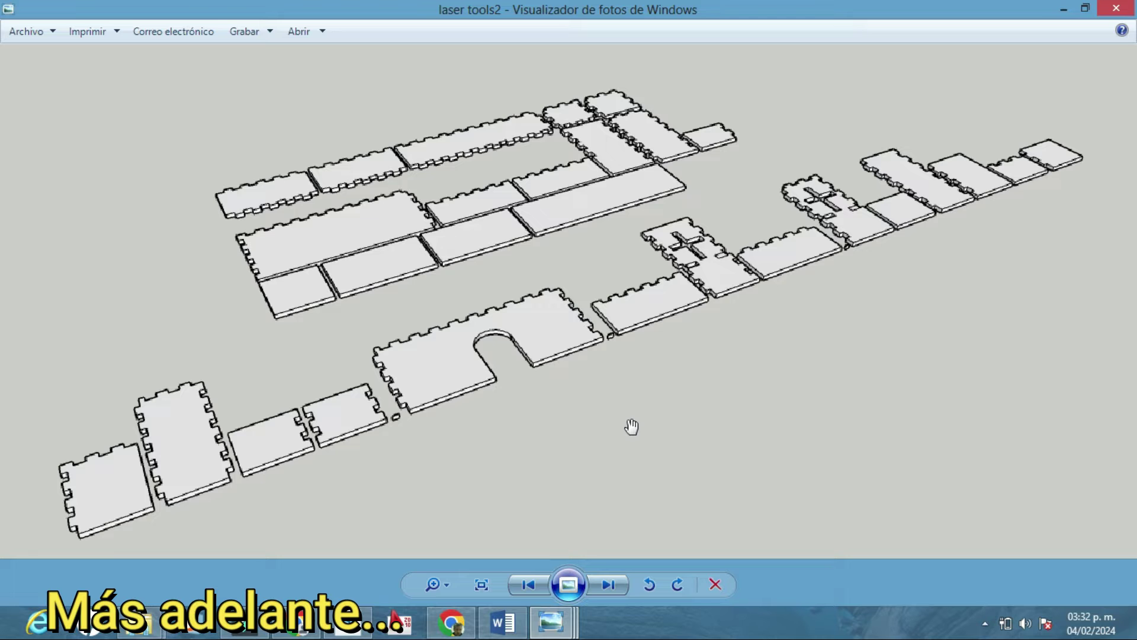
pyautogui.click(402, 616)
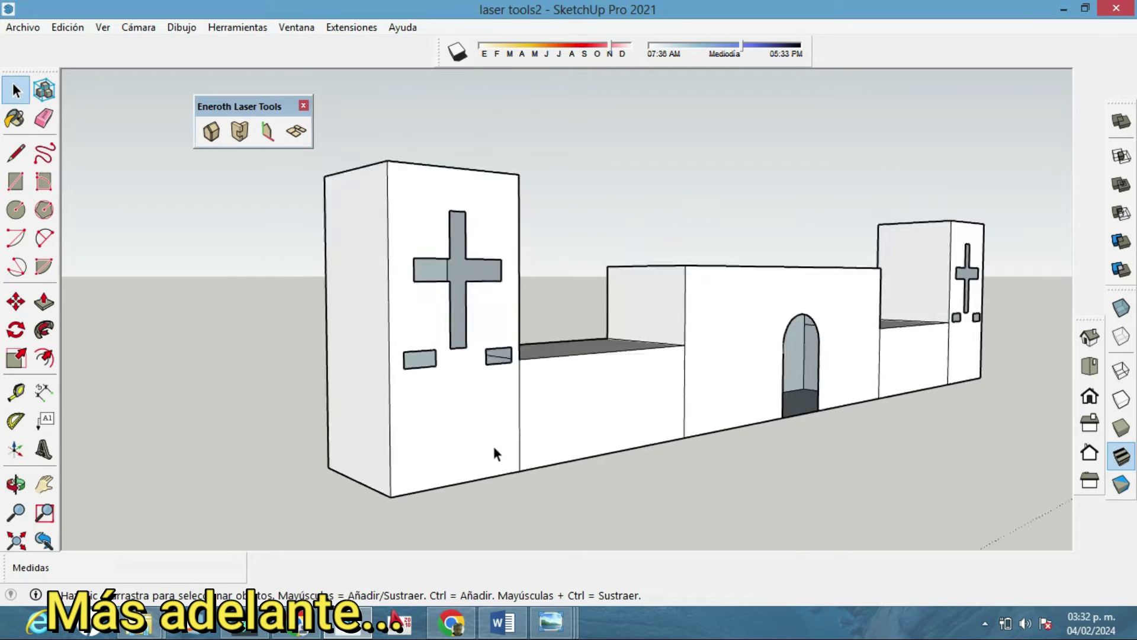
pyautogui.scroll(-3, 496, 455)
pyautogui.moveTo(496, 454); pyautogui.dragTo(533, 432, button='middle')
pyautogui.scroll(4, 539, 432)
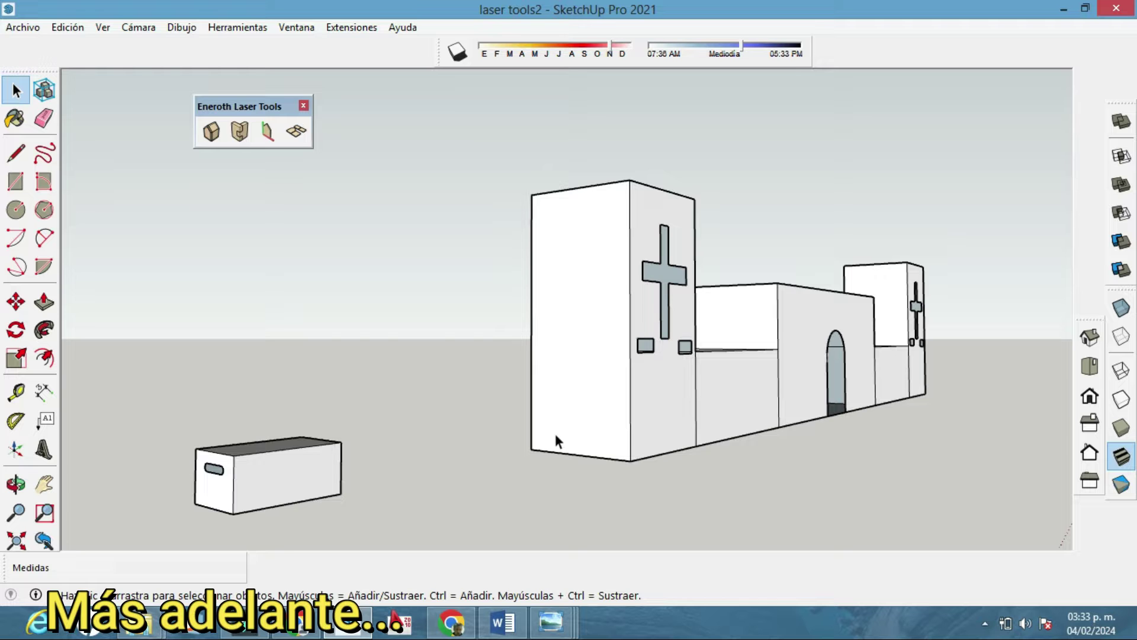
pyautogui.moveTo(386, 452); pyautogui.dragTo(641, 438, button='middle')
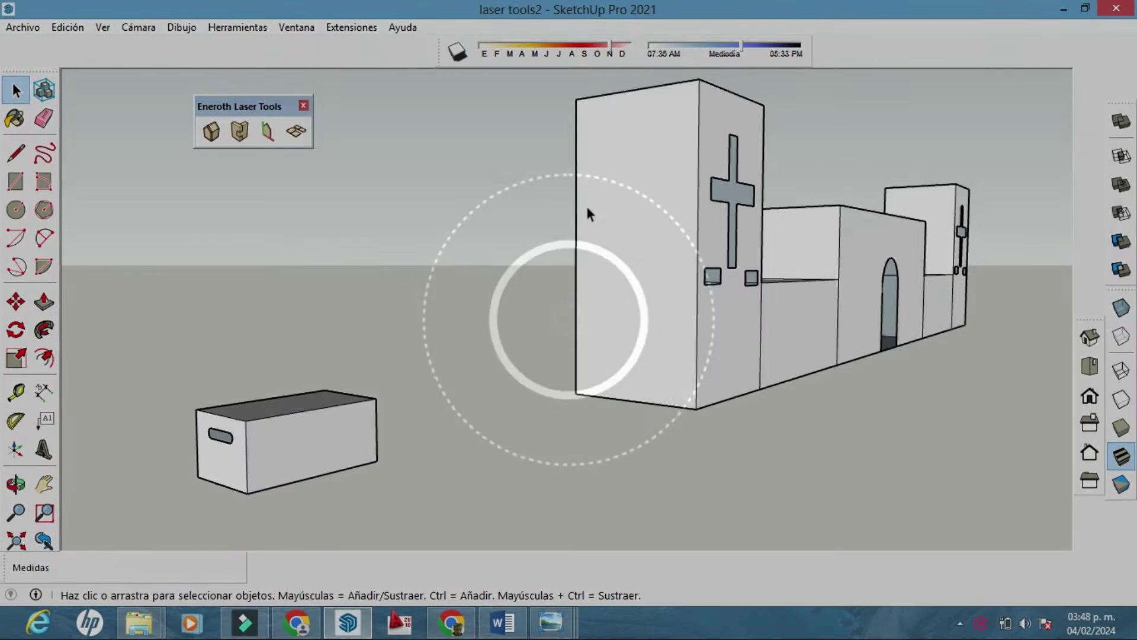
pyautogui.moveTo(480, 228); pyautogui.dragTo(551, 249, button='middle')
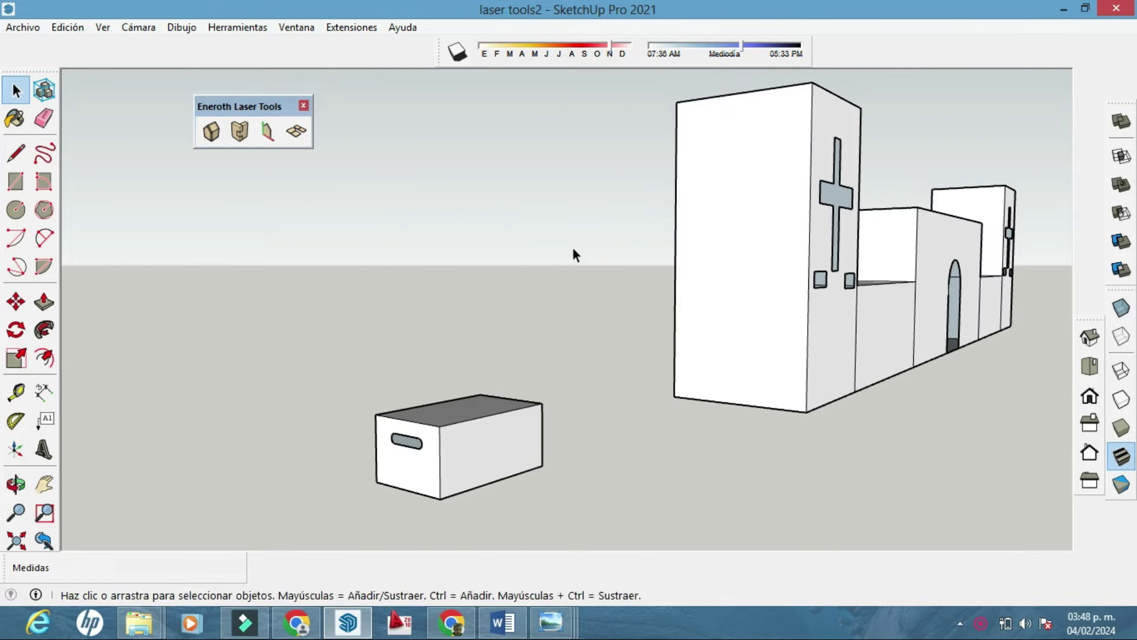
# Step: Turn all faces of the box into separate plywood components with Components from Faces, using a thickness of 0.03 m
pyautogui.moveTo(269, 107); pyautogui.dragTo(204, 103)
pyautogui.moveTo(473, 273); pyautogui.dragTo(488, 351, button='middle')
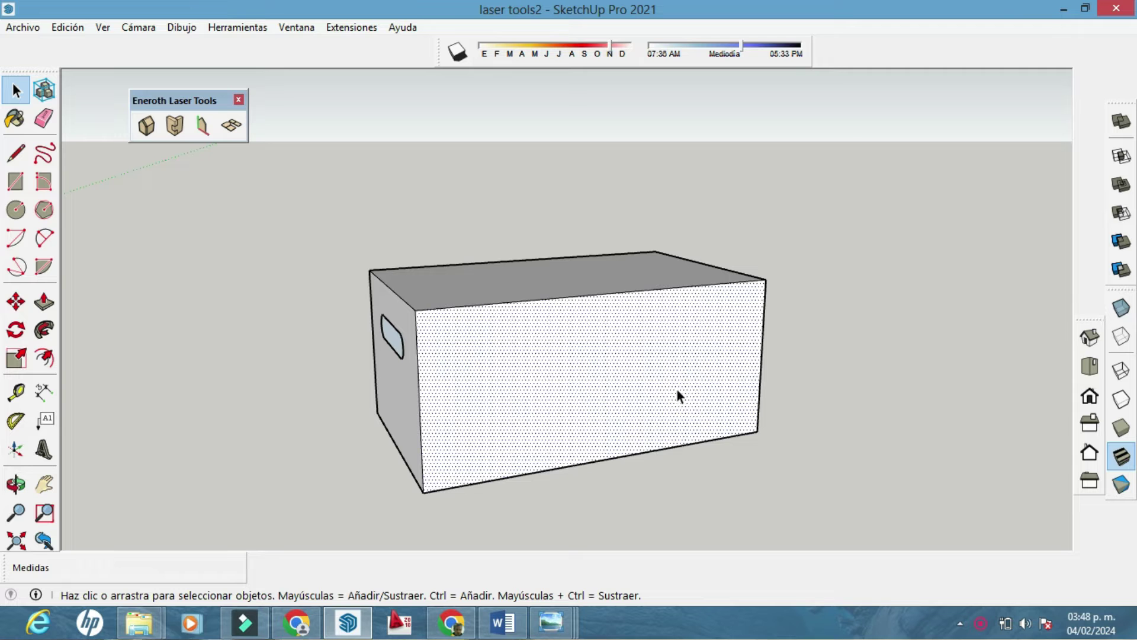
pyautogui.moveTo(812, 490); pyautogui.dragTo(235, 197)
pyautogui.middleClick(457, 324)
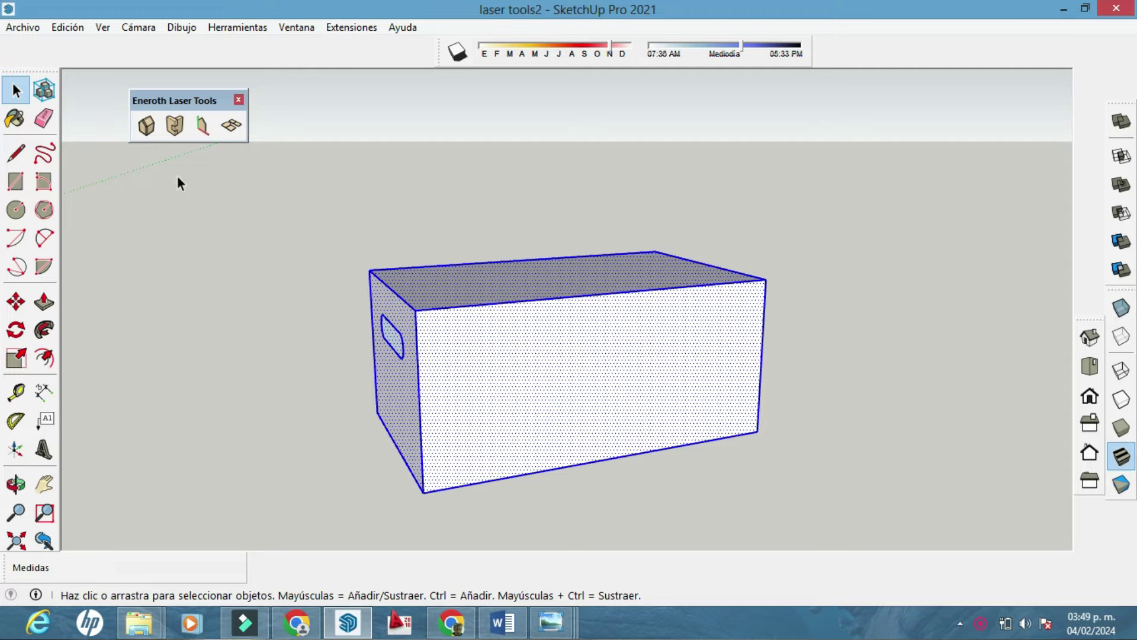
pyautogui.click(147, 134)
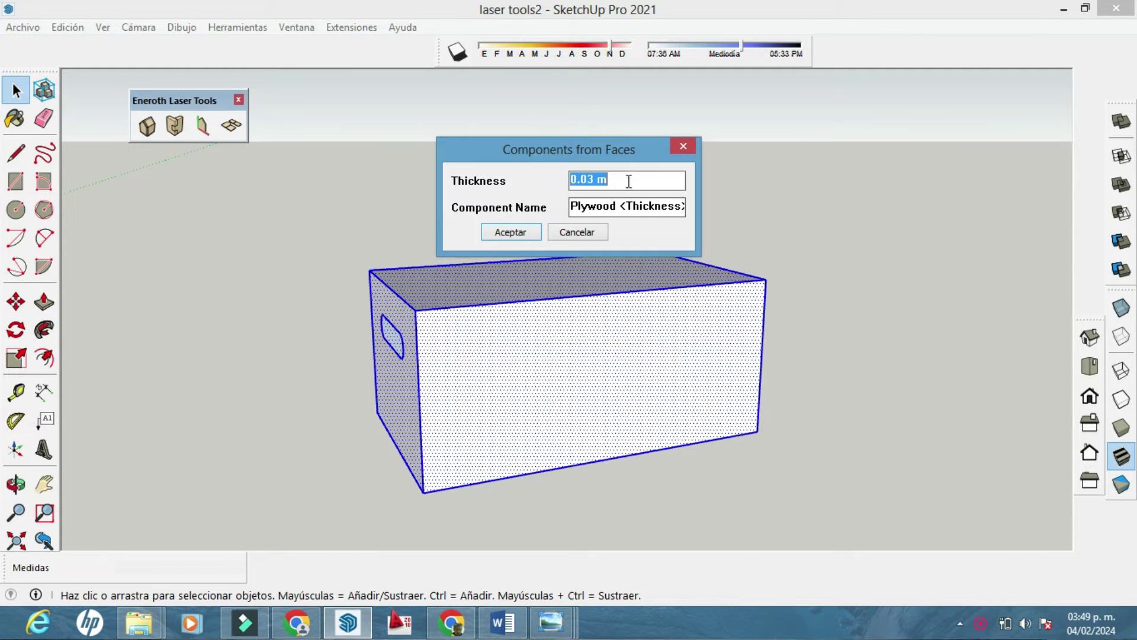
pyautogui.click(628, 181)
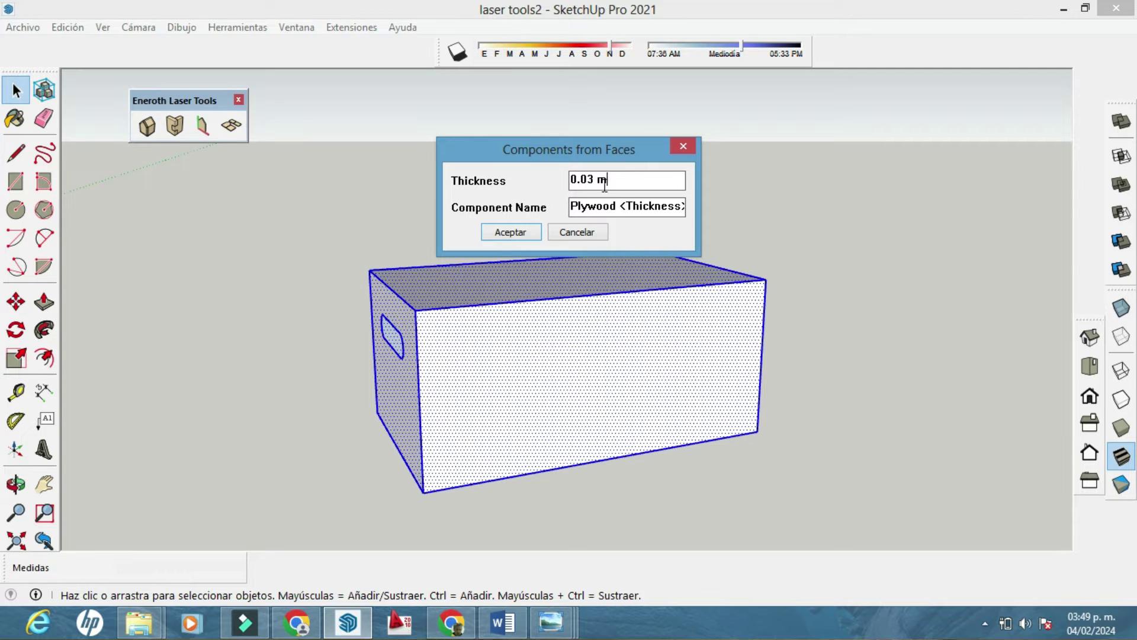
pyautogui.click(531, 236)
# Step: Move the box's lid panel straight up, clear of the side panels
pyautogui.moveTo(543, 358); pyautogui.dragTo(176, 274, button='middle')
pyautogui.click(595, 232)
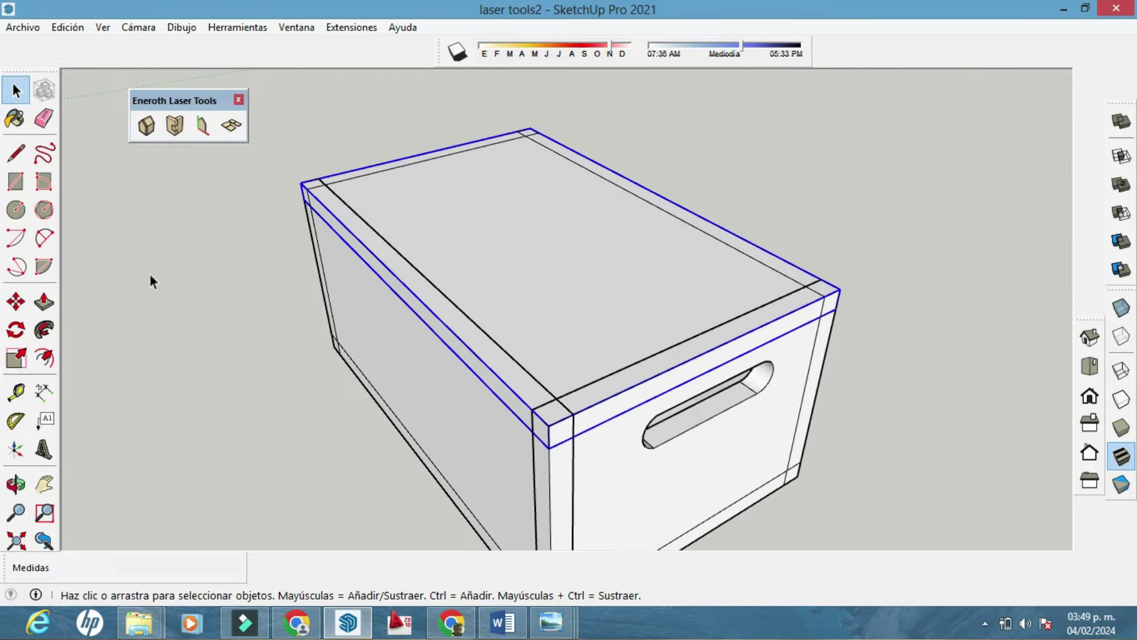
pyautogui.click(15, 302)
pyautogui.click(600, 242)
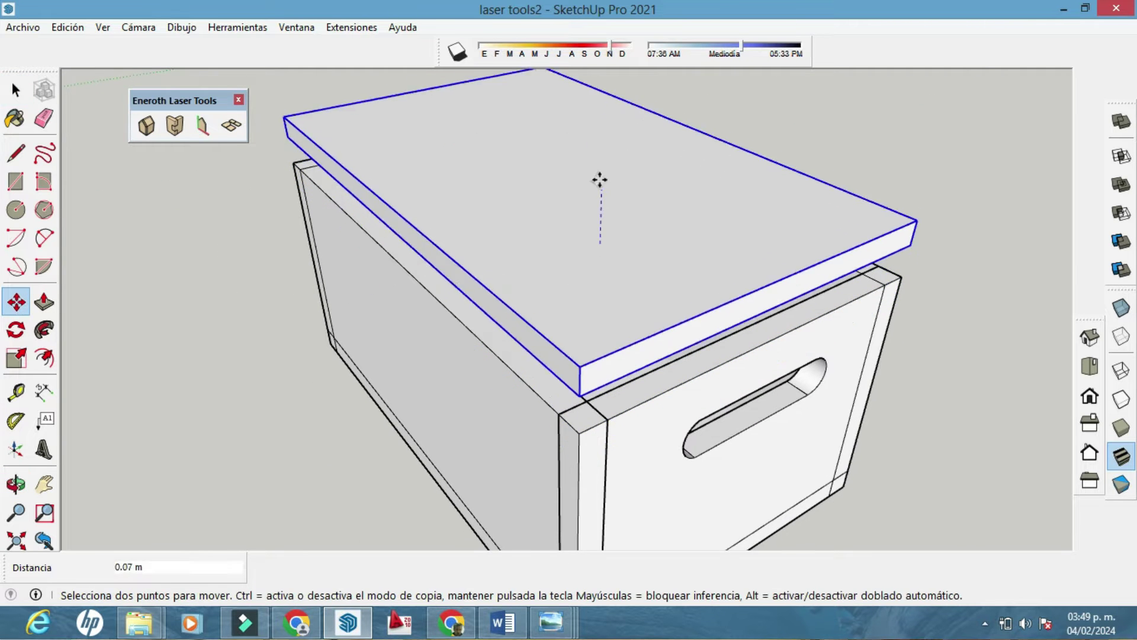
pyautogui.click(602, 135)
# Step: Move the long front panel horizontally outward, away from the rest of the box
pyautogui.moveTo(602, 135); pyautogui.dragTo(604, 255, button='middle')
pyautogui.click(6, 93)
pyautogui.moveTo(267, 196); pyautogui.dragTo(415, 249, button='middle')
pyautogui.click(438, 260)
pyautogui.click(16, 302)
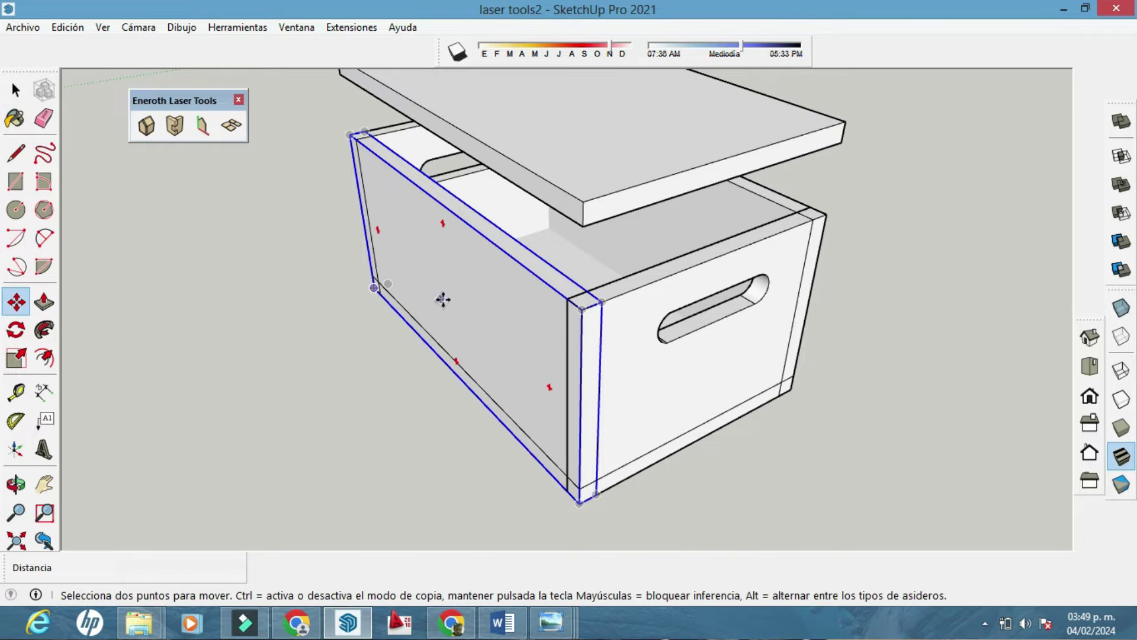
pyautogui.click(443, 300)
pyautogui.click(287, 371)
# Step: Try moving the adjacent end panel with the handle slot outward, and undo the panel moves so the box is reassembled
pyautogui.moveTo(408, 371); pyautogui.dragTo(471, 320, button='middle')
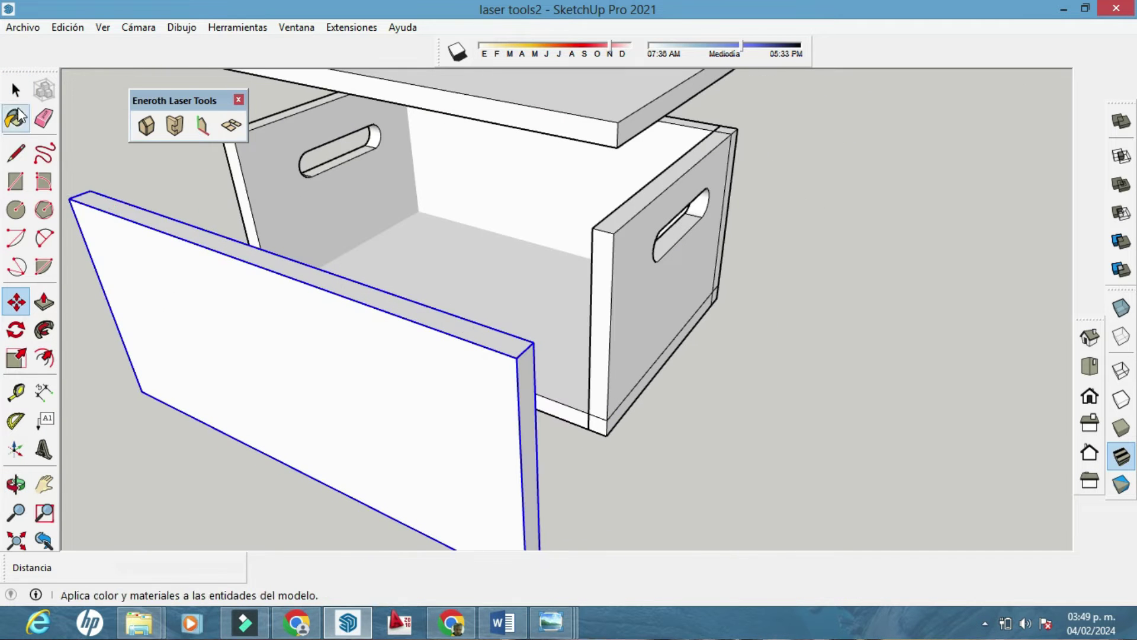
pyautogui.click(15, 90)
pyautogui.click(638, 296)
pyautogui.click(15, 302)
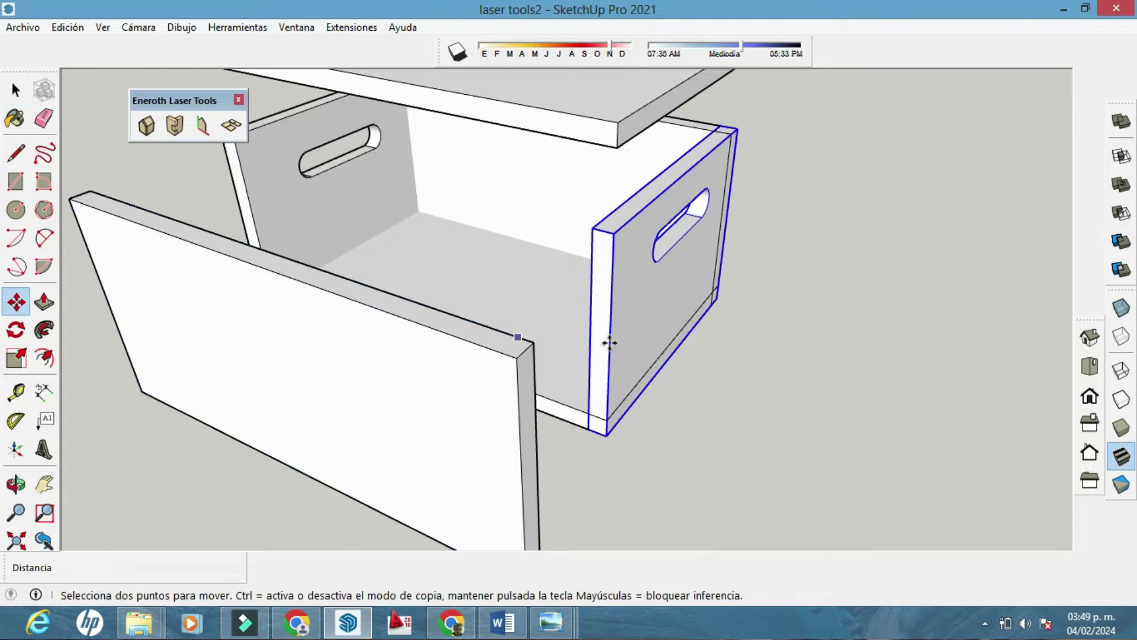
pyautogui.click(558, 342)
pyautogui.click(900, 367)
pyautogui.moveTo(900, 368); pyautogui.dragTo(626, 408, button='middle')
pyautogui.hotkey('ctrl', 'z')
pyautogui.hotkey('ctrl', 'z')
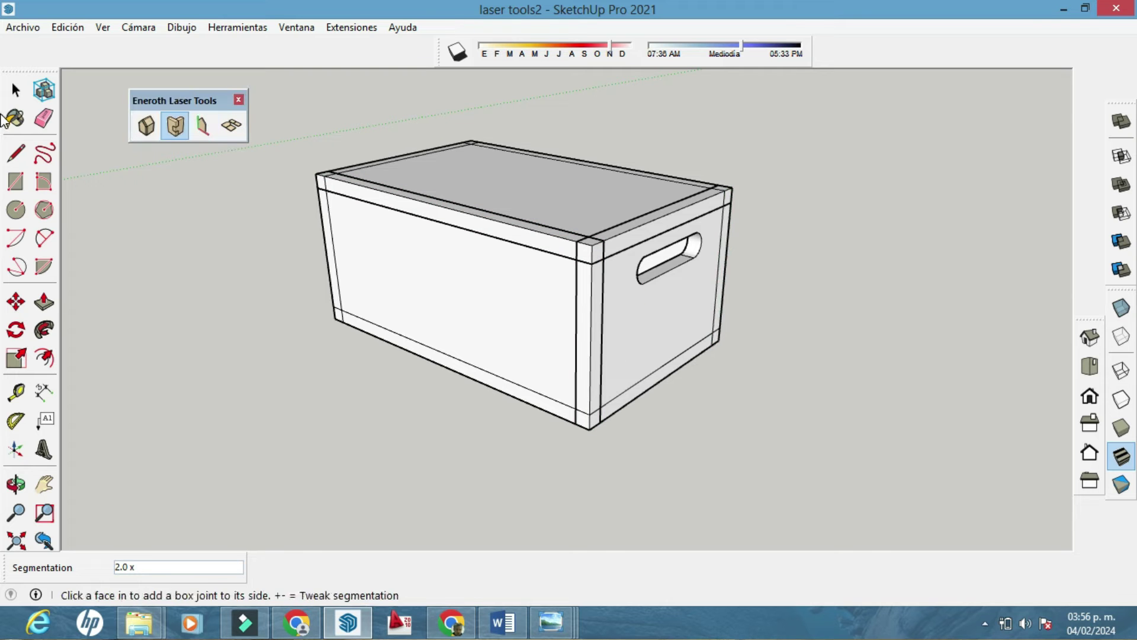
# Step: Add a box joint with a segmentation of 2.0 x between the long front panel and the lid
pyautogui.click(16, 90)
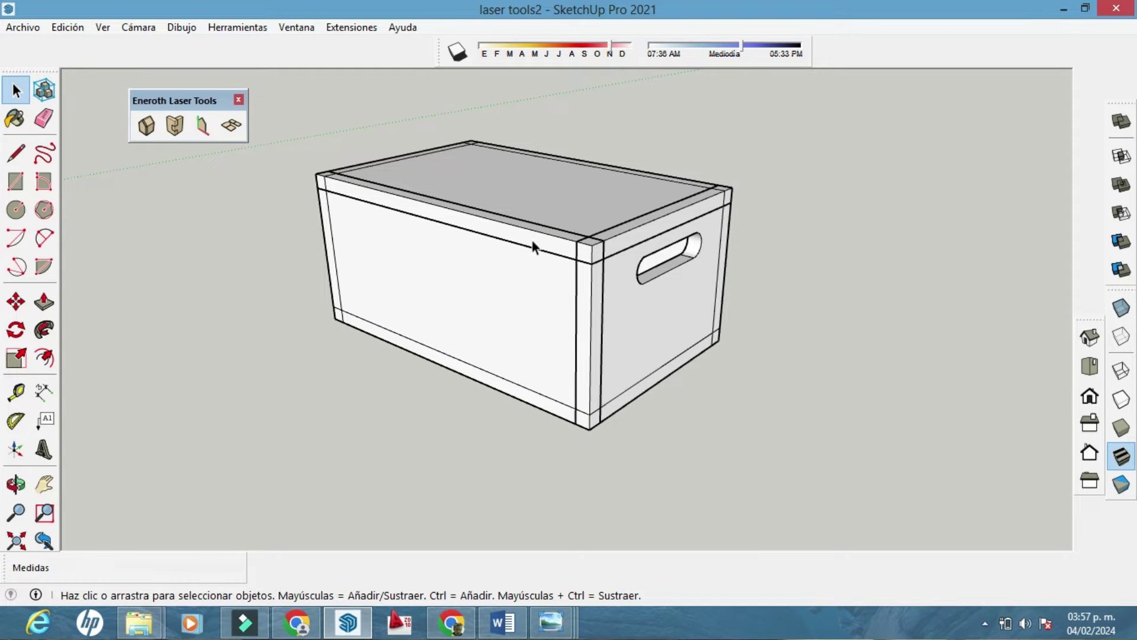
pyautogui.click(173, 134)
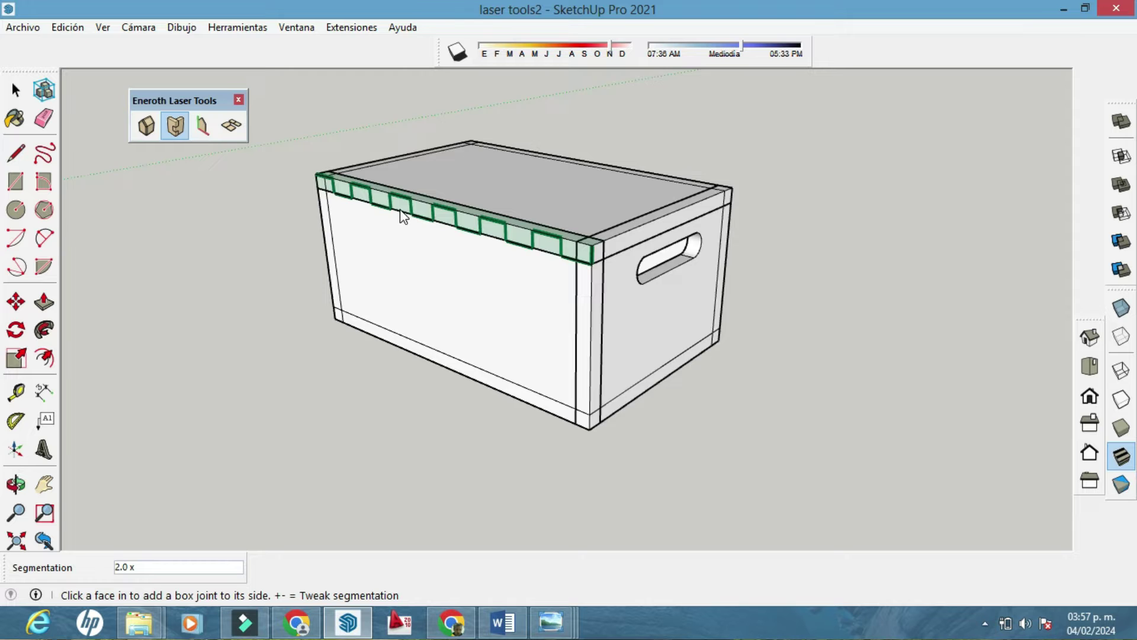
pyautogui.scroll(2, 426, 214)
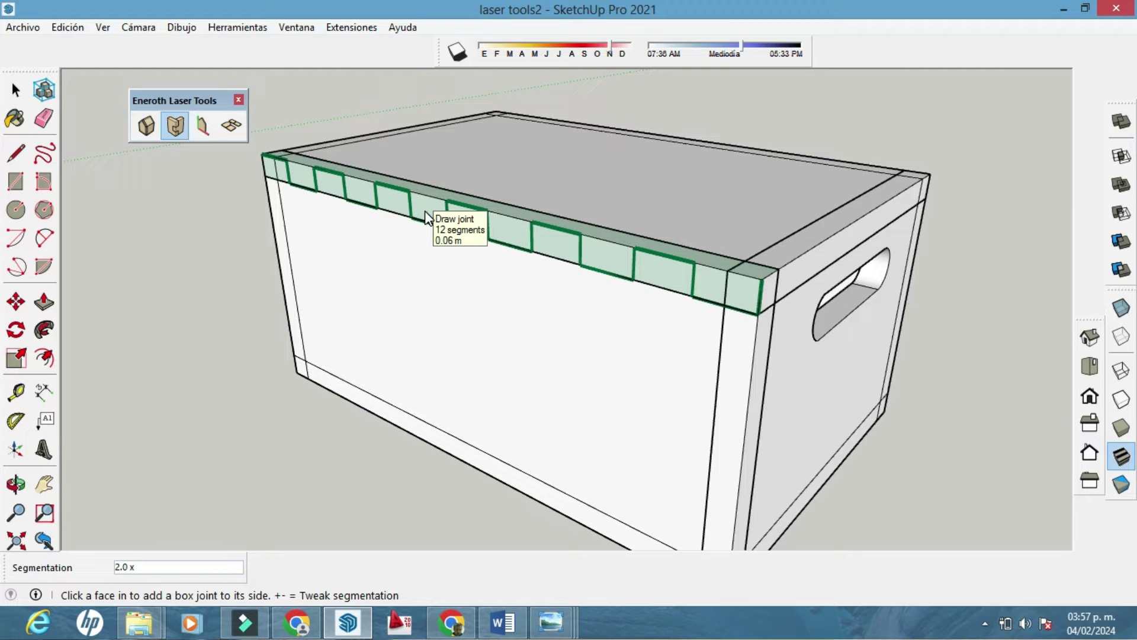
pyautogui.write('2')
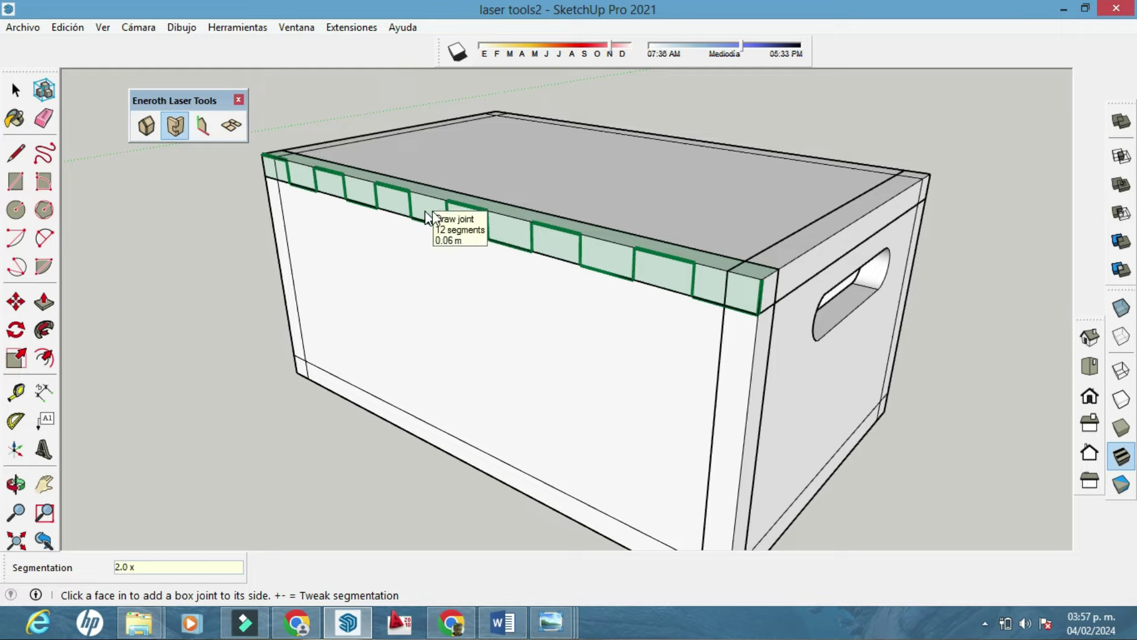
pyautogui.write('1')
pyautogui.press('Return')
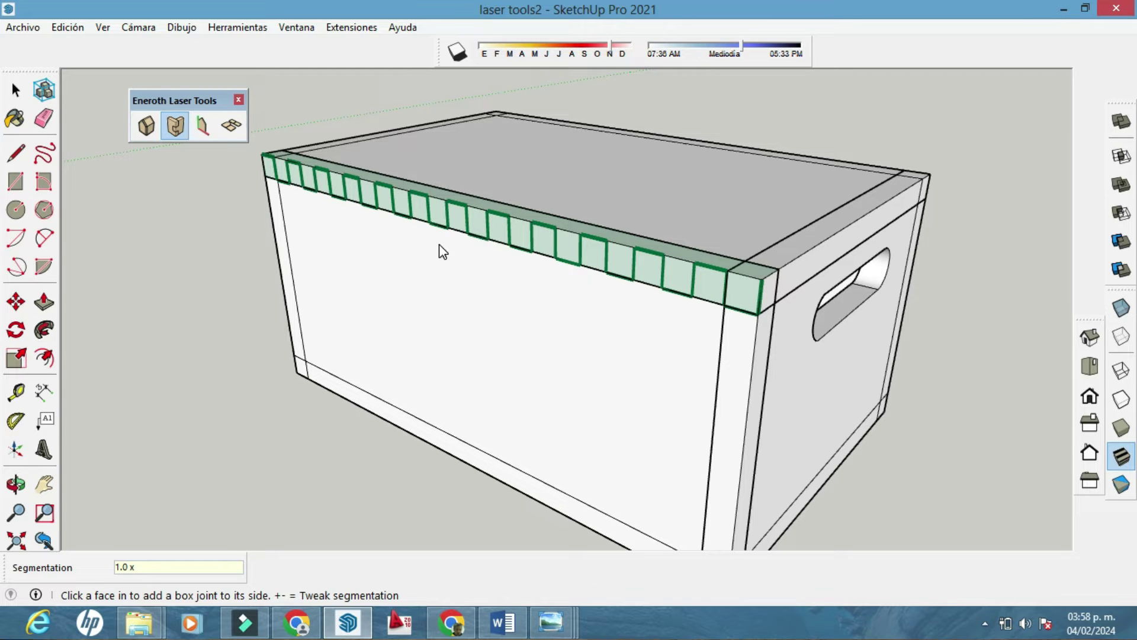
pyautogui.press('+')
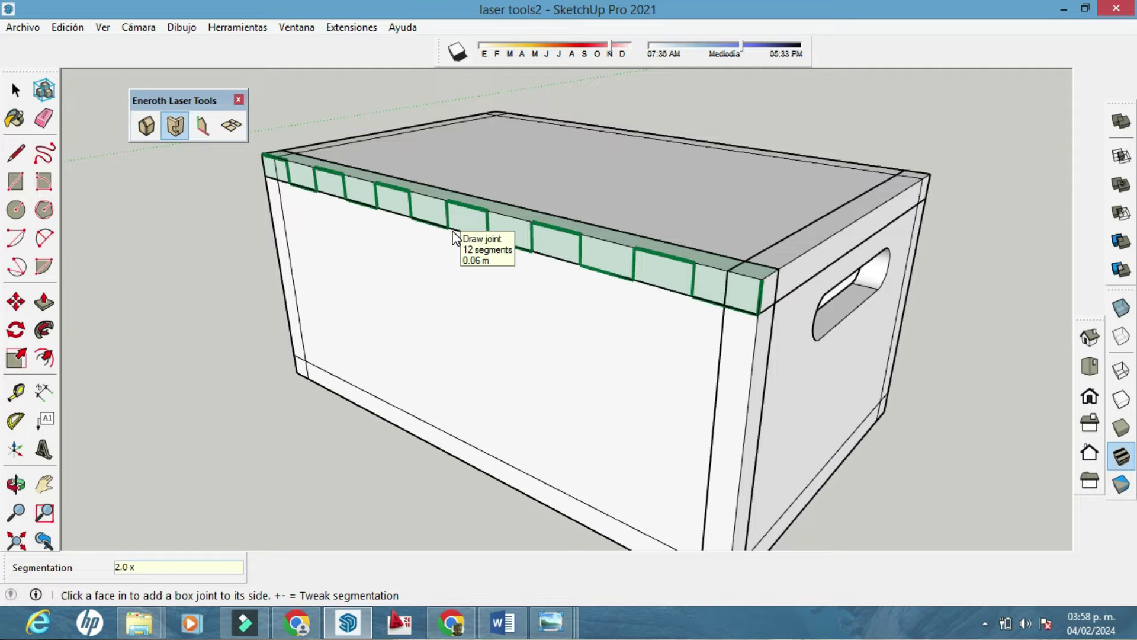
pyautogui.click(454, 237)
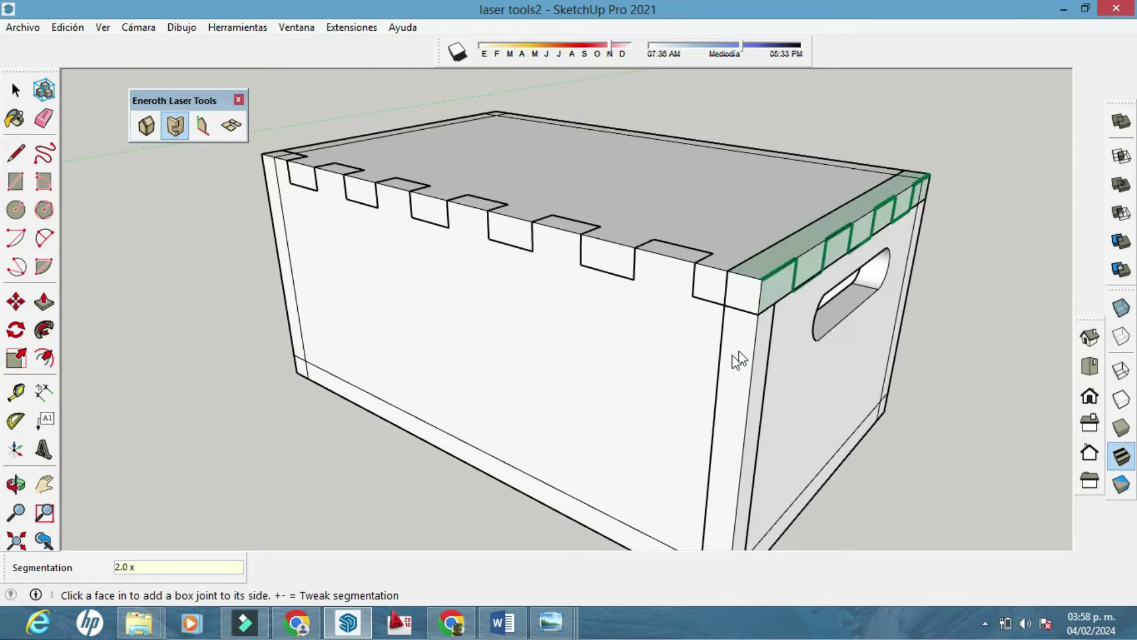
# Step: Add box joints along the front panel's vertical and lower edges and between the lid and the handled end panel
pyautogui.click(716, 370)
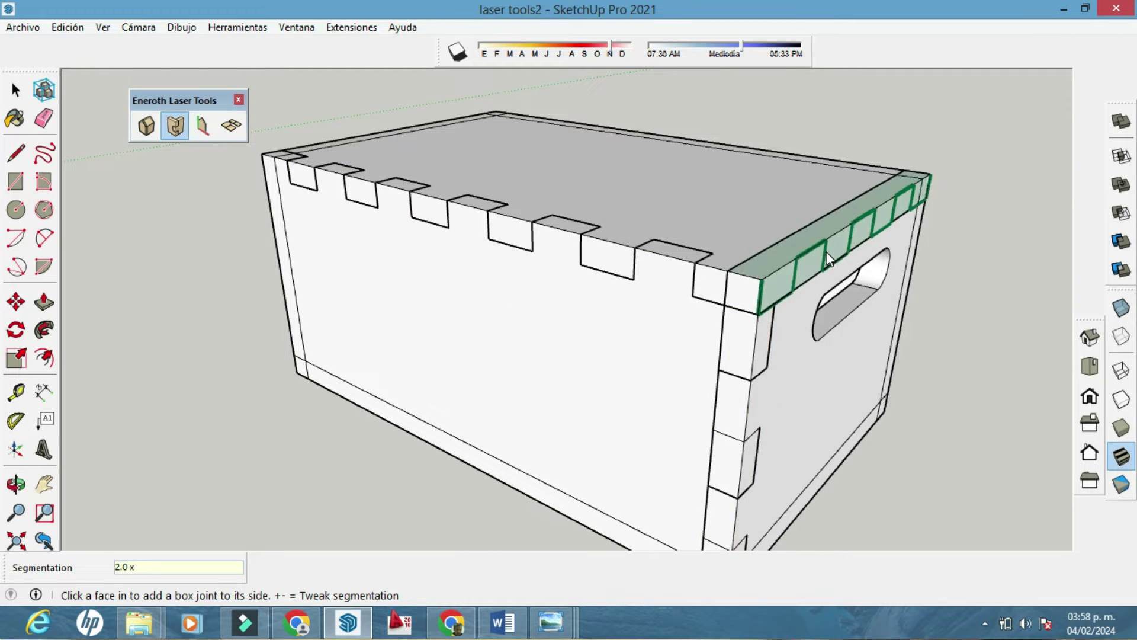
pyautogui.click(827, 258)
pyautogui.click(279, 262)
pyautogui.click(357, 409)
# Step: Add box joints along the remaining panel edges around the other sides of the box
pyautogui.moveTo(358, 409); pyautogui.dragTo(486, 347, button='middle')
pyautogui.click(759, 439)
pyautogui.click(827, 298)
pyautogui.moveTo(826, 297); pyautogui.dragTo(403, 318, button='middle')
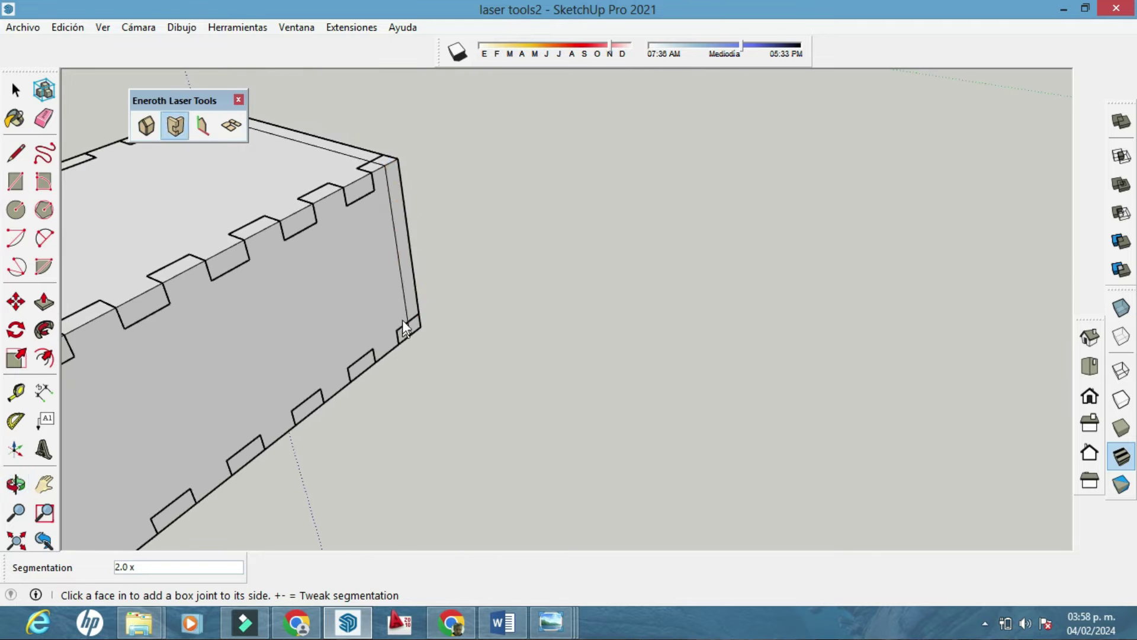
pyautogui.moveTo(406, 280); pyautogui.dragTo(503, 185, button='middle')
pyautogui.moveTo(538, 322); pyautogui.dragTo(711, 196, button='middle')
# Step: Move the long jointed front panel outward from the box to expose its finger joints
pyautogui.click(13, 89)
pyautogui.moveTo(368, 222); pyautogui.dragTo(542, 273, button='middle')
pyautogui.click(543, 273)
pyautogui.click(15, 302)
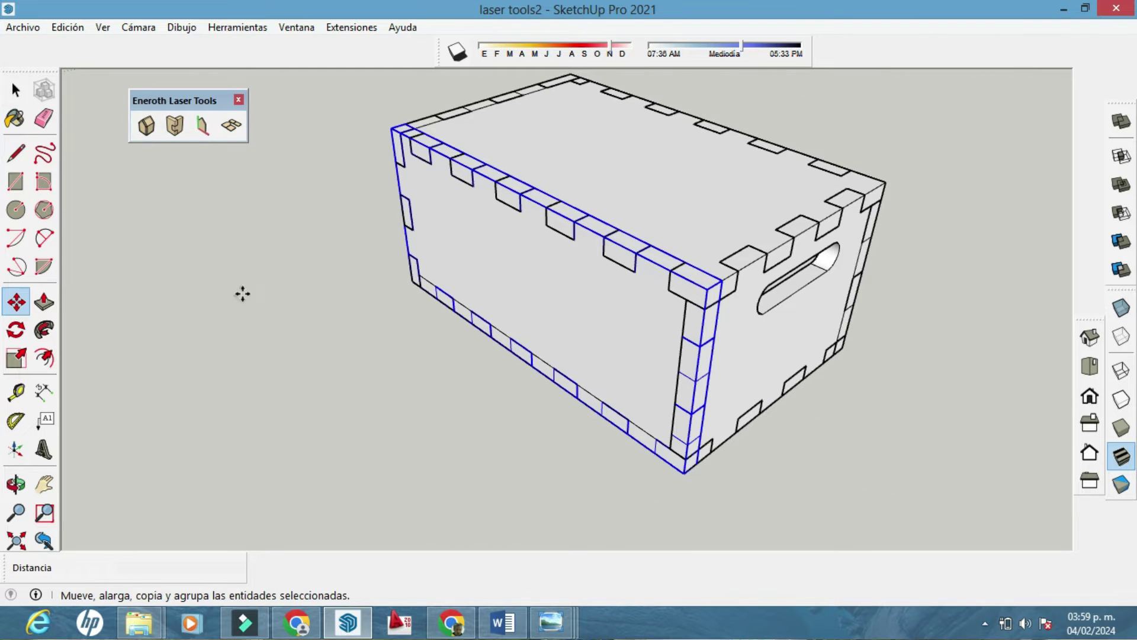
pyautogui.click(444, 299)
pyautogui.click(349, 349)
# Step: Move the jointed end panel with the handle slot outward from the box and clear the selection
pyautogui.moveTo(524, 320); pyautogui.dragTo(451, 285, button='middle')
pyautogui.click(16, 89)
pyautogui.click(681, 289)
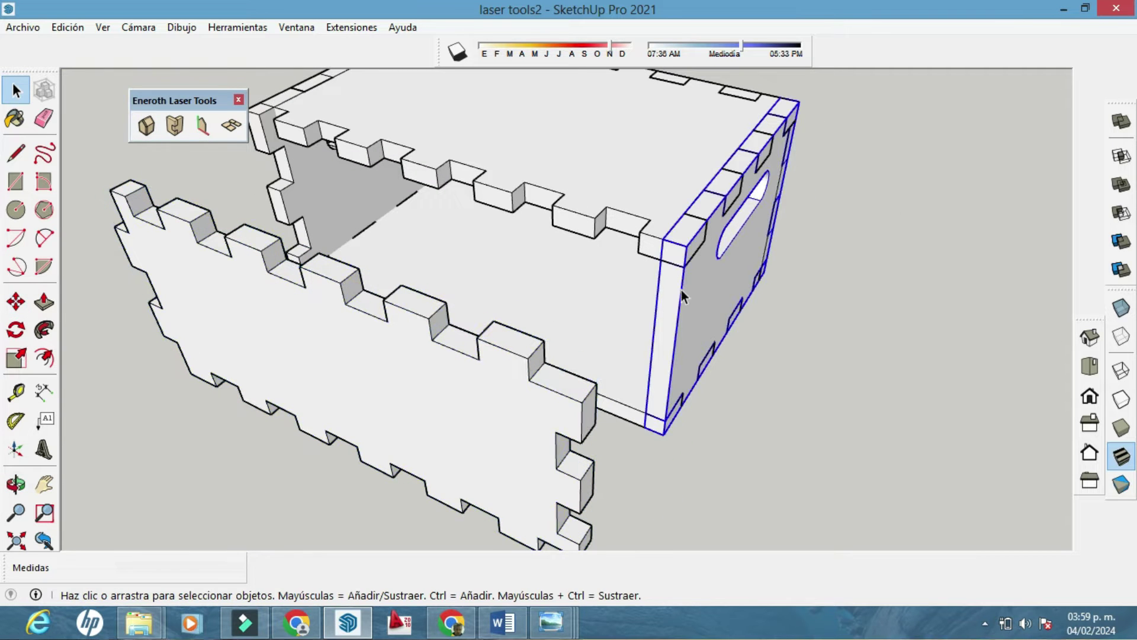
pyautogui.click(16, 302)
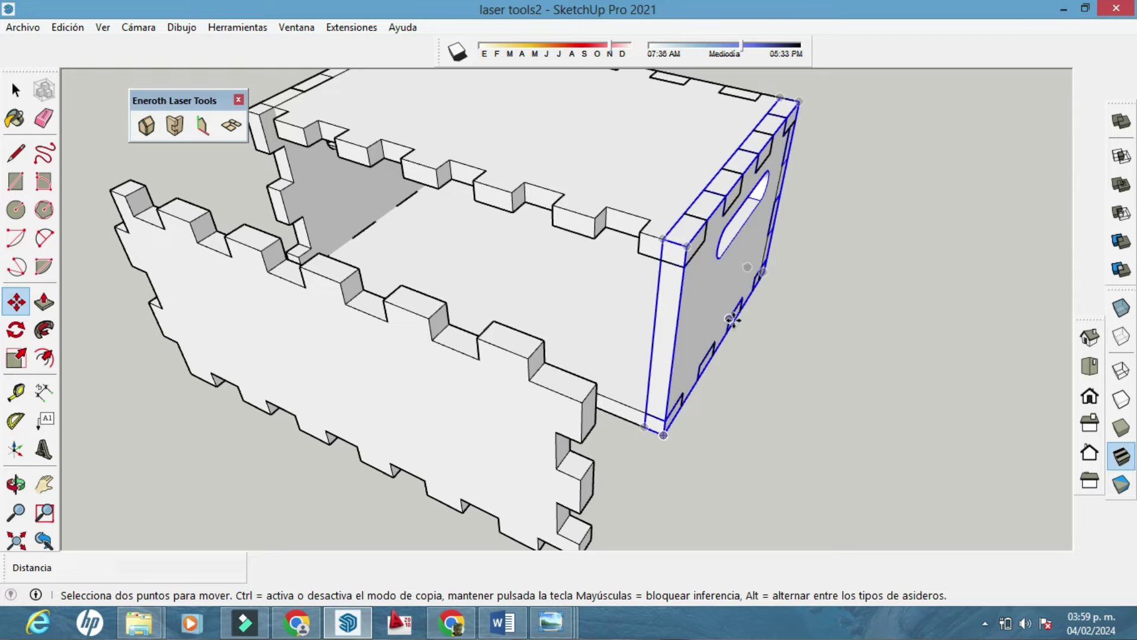
pyautogui.click(734, 319)
pyautogui.moveTo(847, 372); pyautogui.dragTo(677, 263, button='middle')
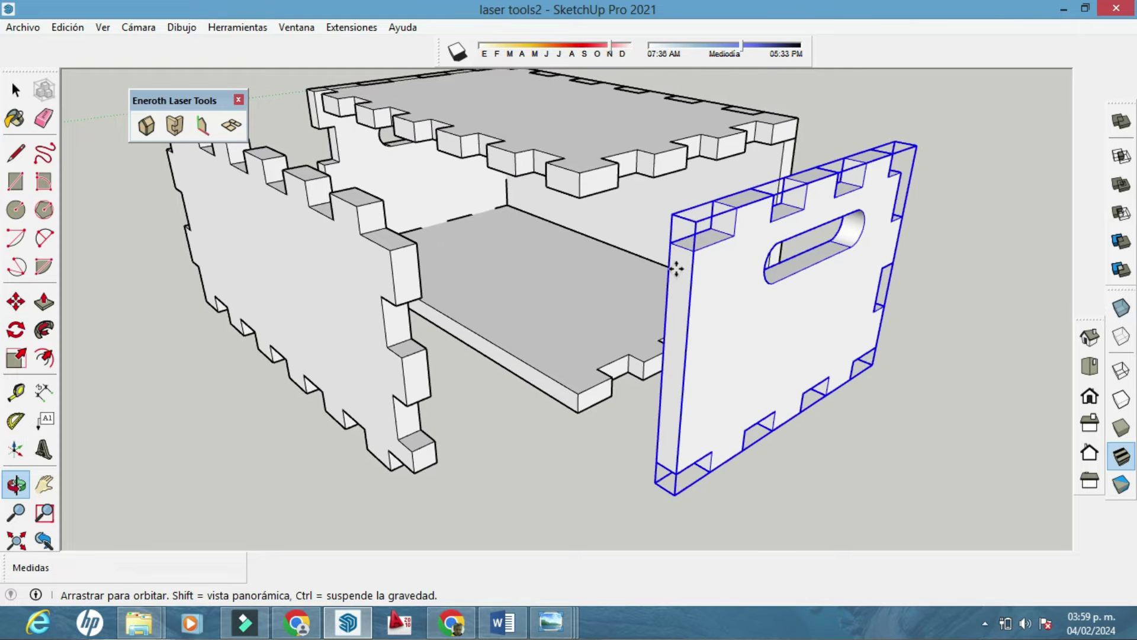
pyautogui.click(24, 91)
pyautogui.click(91, 94)
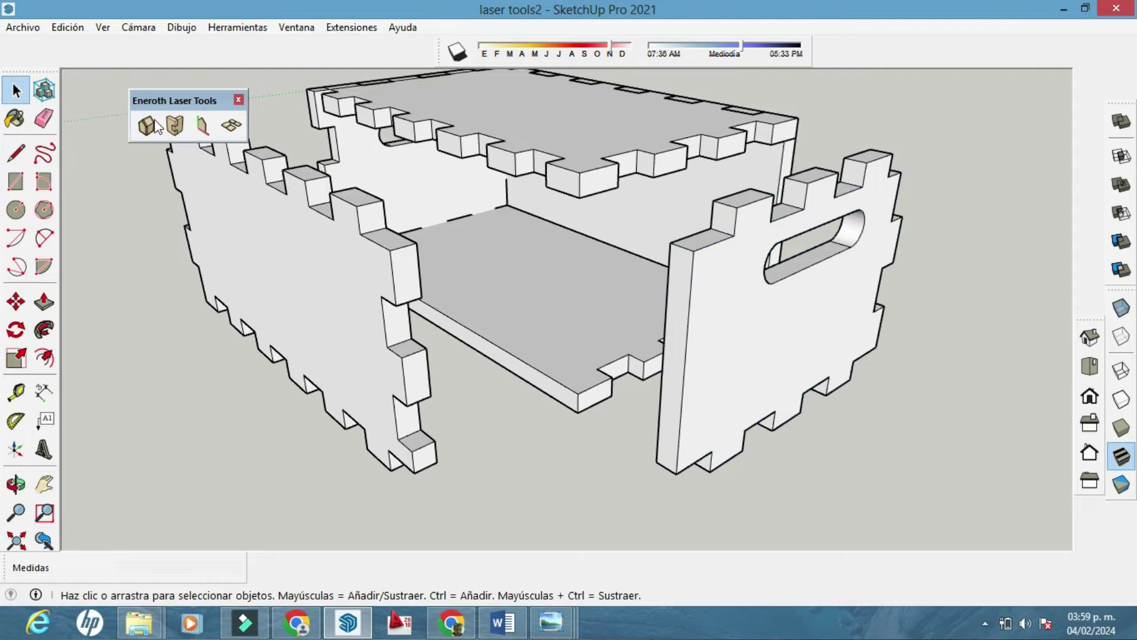
# Step: Preview a half box joint along the vertical edge of the pulled-out handled end panel
pyautogui.click(174, 125)
pyautogui.click(686, 344)
pyautogui.moveTo(687, 344)
pyautogui.mouseDown(button='middle')
pyautogui.moveTo(581, 333)
pyautogui.moveTo(713, 322)
pyautogui.moveTo(667, 325)
pyautogui.moveTo(691, 297)
pyautogui.moveTo(680, 310)
pyautogui.moveTo(605, 282)
pyautogui.mouseUp(button='middle')
pyautogui.moveTo(391, 202); pyautogui.dragTo(462, 305, button='middle')
pyautogui.moveTo(413, 263); pyautogui.dragTo(739, 247, button='middle')
pyautogui.moveTo(597, 271); pyautogui.dragTo(548, 311, button='middle')
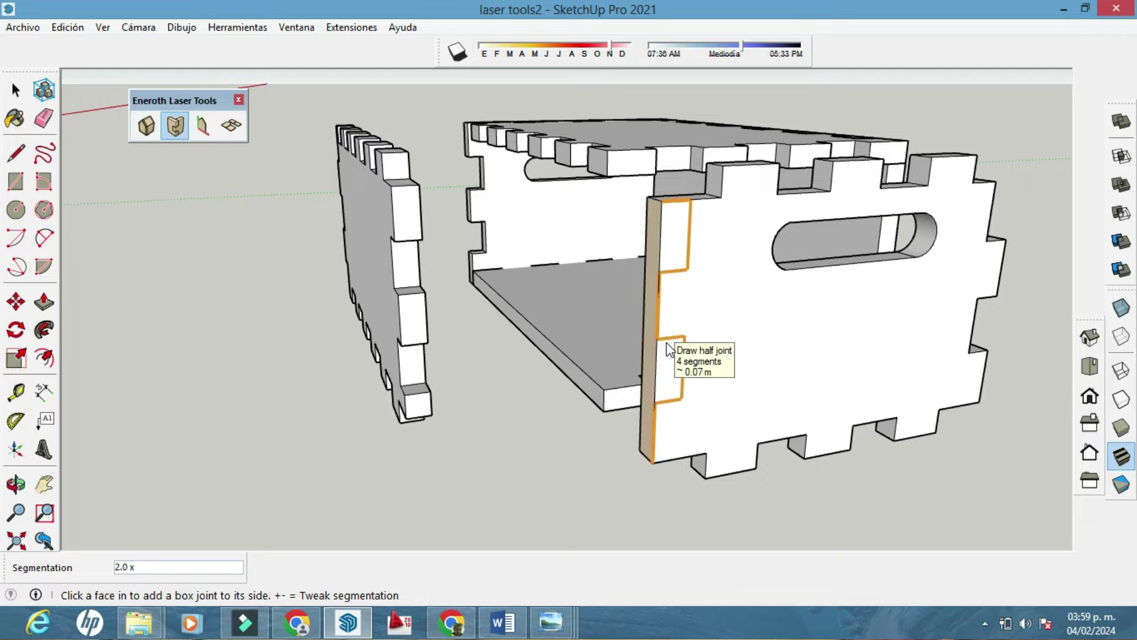
pyautogui.moveTo(667, 344)
pyautogui.mouseDown(button='middle')
pyautogui.moveTo(666, 332)
pyautogui.moveTo(614, 331)
pyautogui.moveTo(694, 376)
pyautogui.moveTo(536, 278)
pyautogui.moveTo(791, 338)
pyautogui.moveTo(752, 349)
pyautogui.moveTo(773, 373)
pyautogui.moveTo(833, 393)
pyautogui.moveTo(665, 380)
pyautogui.moveTo(738, 283)
pyautogui.moveTo(489, 266)
pyautogui.moveTo(567, 314)
pyautogui.moveTo(516, 290)
pyautogui.moveTo(537, 300)
pyautogui.mouseUp(button='middle')
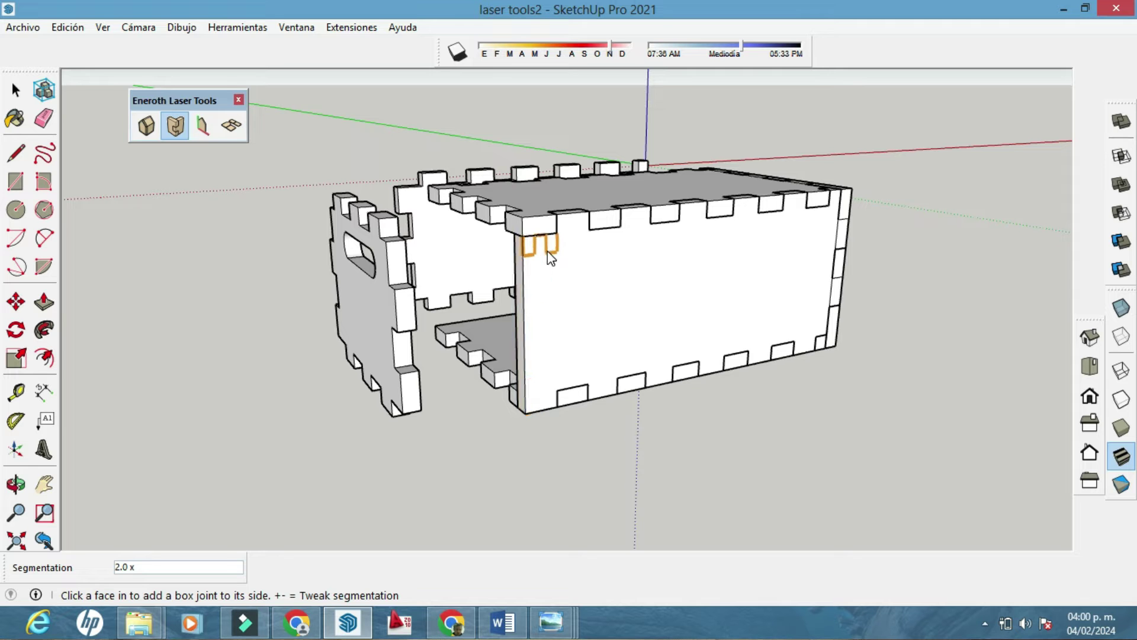
# Step: Move the jointed lid upward off the box
pyautogui.moveTo(548, 276); pyautogui.dragTo(446, 187, button='middle')
pyautogui.press('m')
pyautogui.click(443, 181)
pyautogui.moveTo(308, 243); pyautogui.dragTo(527, 264, button='middle')
pyautogui.moveTo(394, 264); pyautogui.dragTo(450, 266, button='middle')
pyautogui.click(225, 273)
pyautogui.click(248, 267)
pyautogui.moveTo(249, 267); pyautogui.dragTo(311, 270, button='middle')
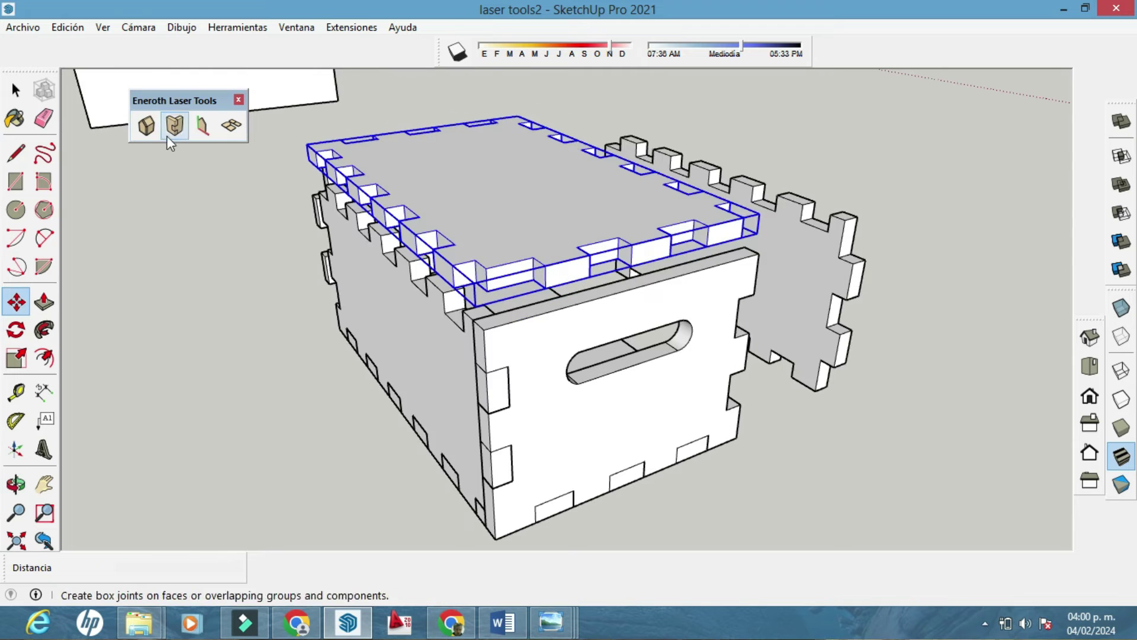
pyautogui.click(169, 137)
pyautogui.moveTo(571, 300); pyautogui.dragTo(568, 297, button='middle')
pyautogui.moveTo(379, 296); pyautogui.dragTo(450, 349, button='middle')
pyautogui.click(324, 261)
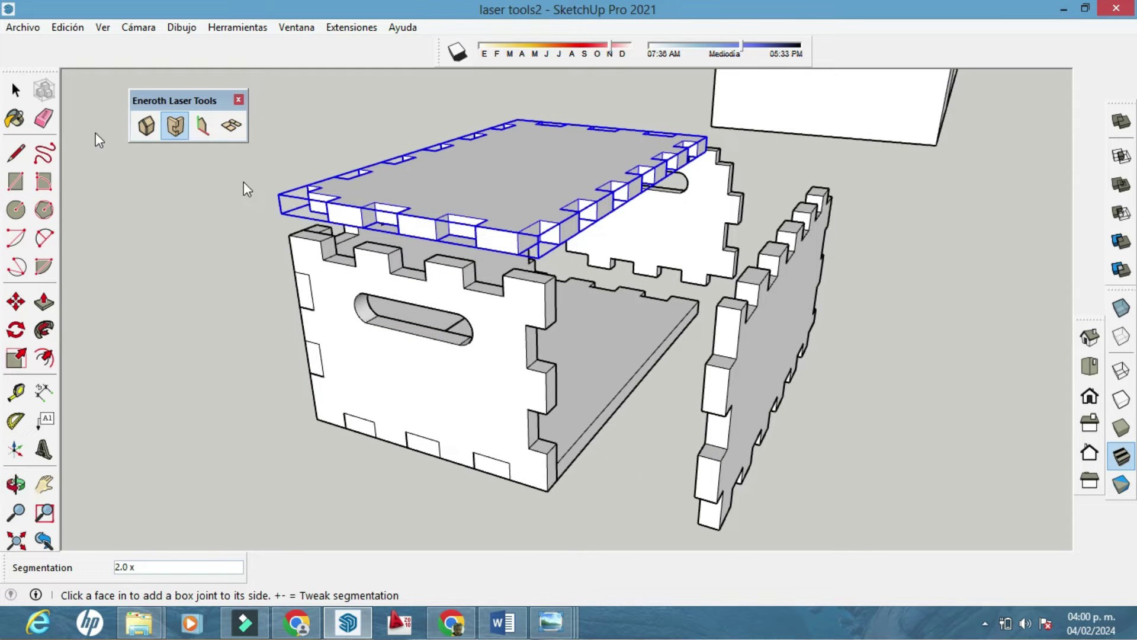
pyautogui.click(15, 90)
pyautogui.moveTo(284, 199); pyautogui.dragTo(413, 292, button='middle')
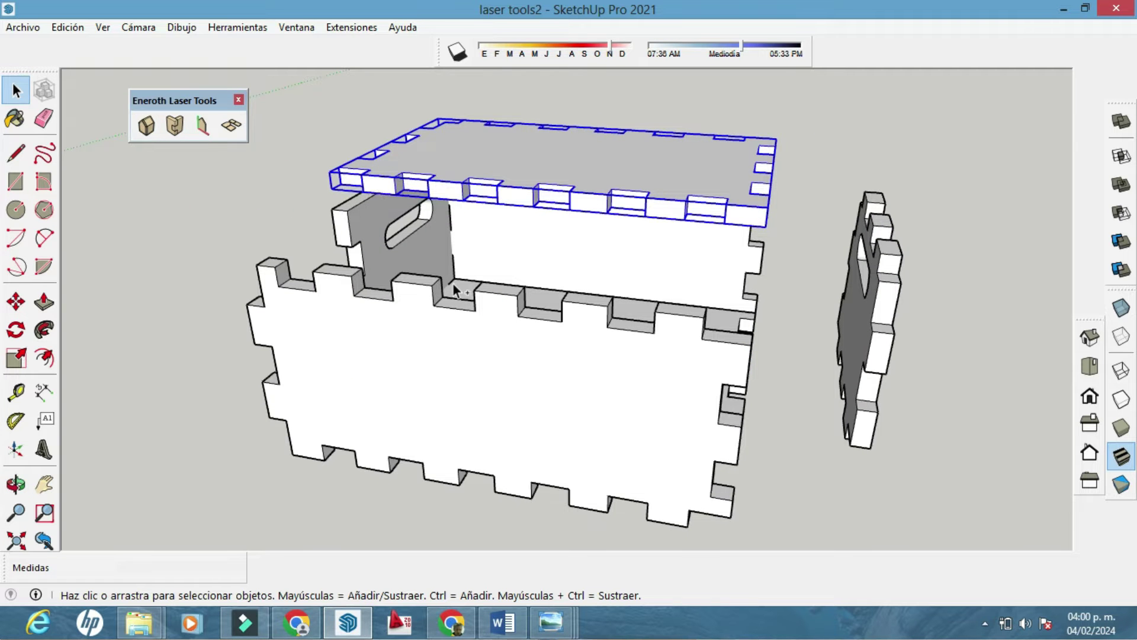
# Step: Undo the moves of the lid, the end panel and the long front panel to reassemble the box
pyautogui.hotkey('ctrl', 'z')
pyautogui.hotkey('ctrl', 'z')
pyautogui.hotkey('ctrl', 'z')
pyautogui.hotkey('ctrl', 'z')
pyautogui.hotkey('ctrl', 'z')
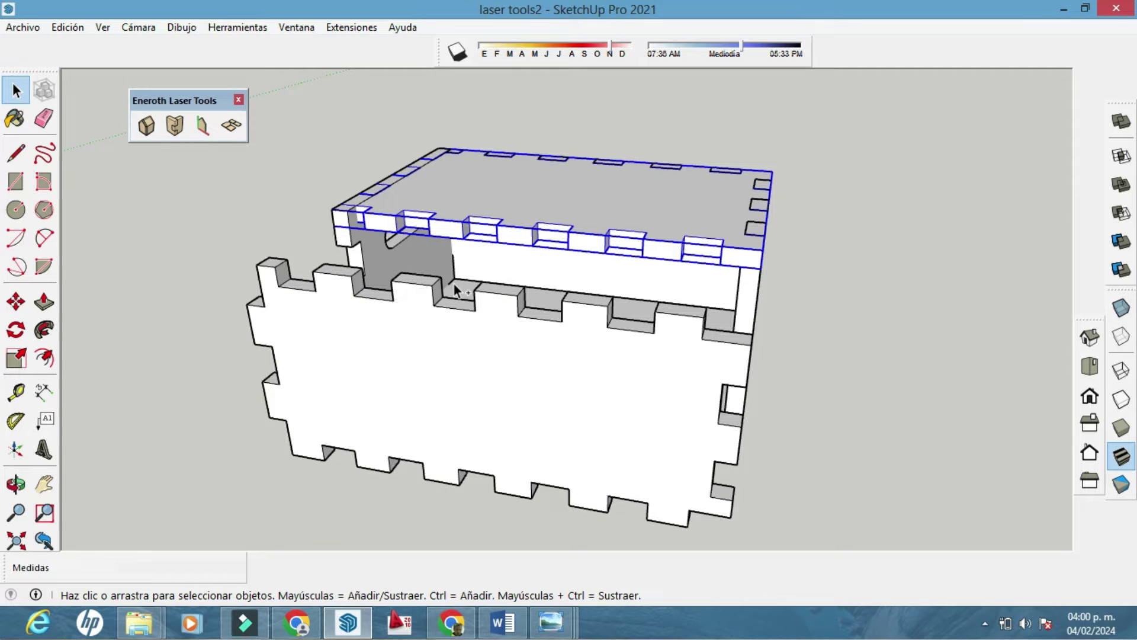
pyautogui.moveTo(452, 300); pyautogui.dragTo(681, 310, button='middle')
pyautogui.moveTo(599, 307); pyautogui.dragTo(627, 319, button='middle')
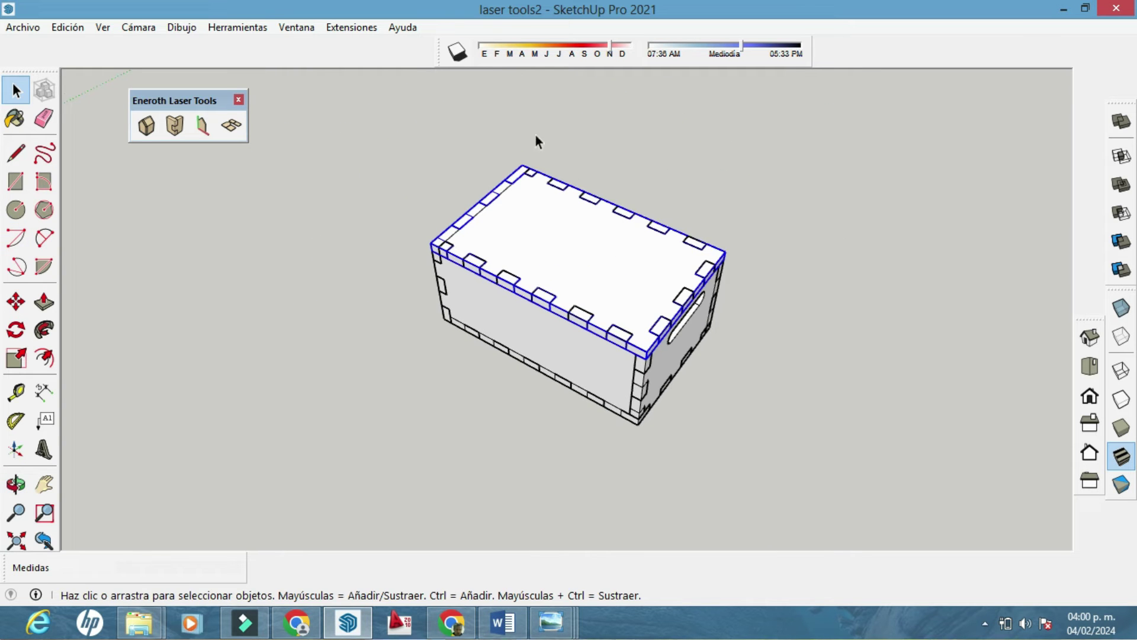
# Step: Preview the local axes alignment on the faces of the long front panel and the lid
pyautogui.moveTo(357, 188); pyautogui.dragTo(427, 116, button='middle')
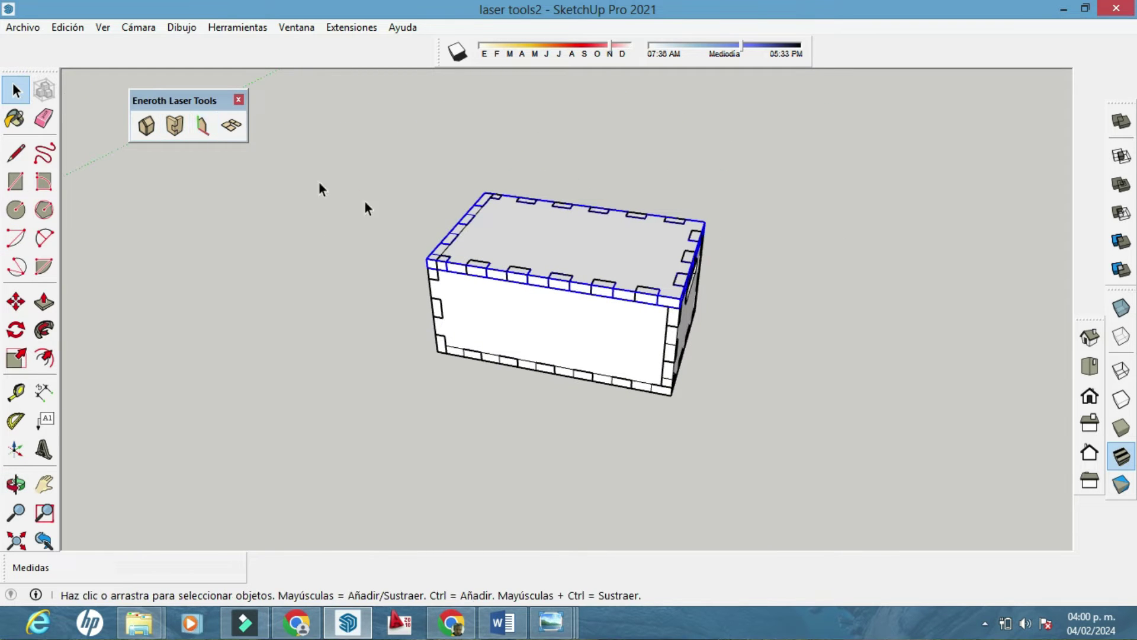
pyautogui.moveTo(366, 207); pyautogui.dragTo(334, 212, button='middle')
pyautogui.scroll(3, 532, 278)
pyautogui.moveTo(556, 280)
pyautogui.mouseDown(button='middle')
pyautogui.moveTo(568, 280)
pyautogui.moveTo(543, 290)
pyautogui.mouseUp(button='middle')
pyautogui.scroll(2, 349, 210)
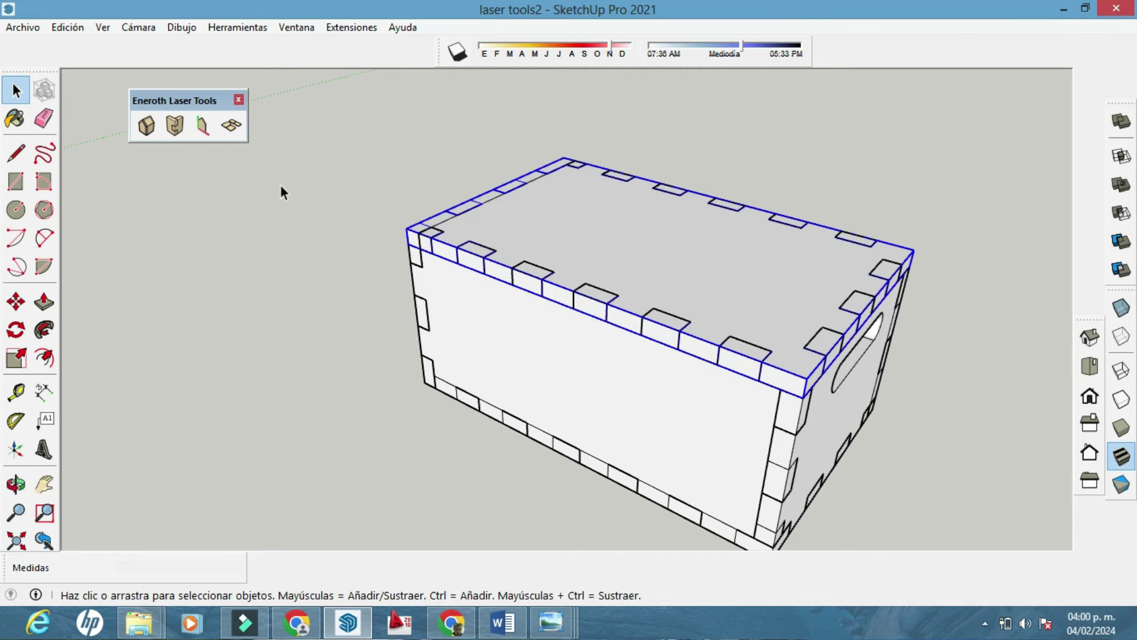
pyautogui.click(209, 133)
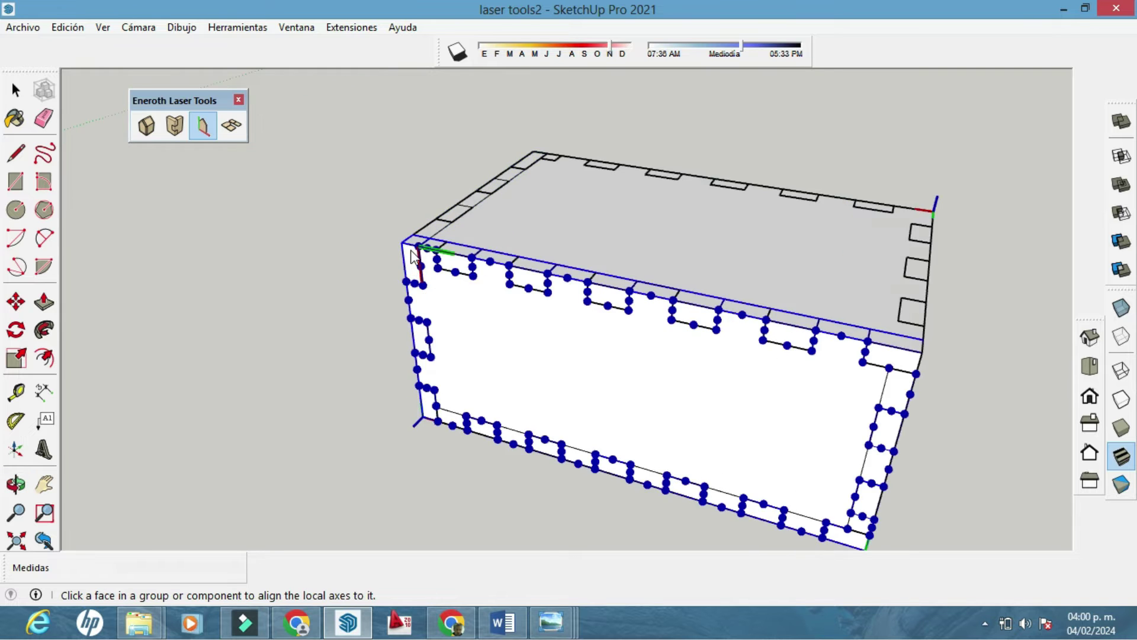
pyautogui.scroll(3, 414, 249)
pyautogui.scroll(1, 410, 245)
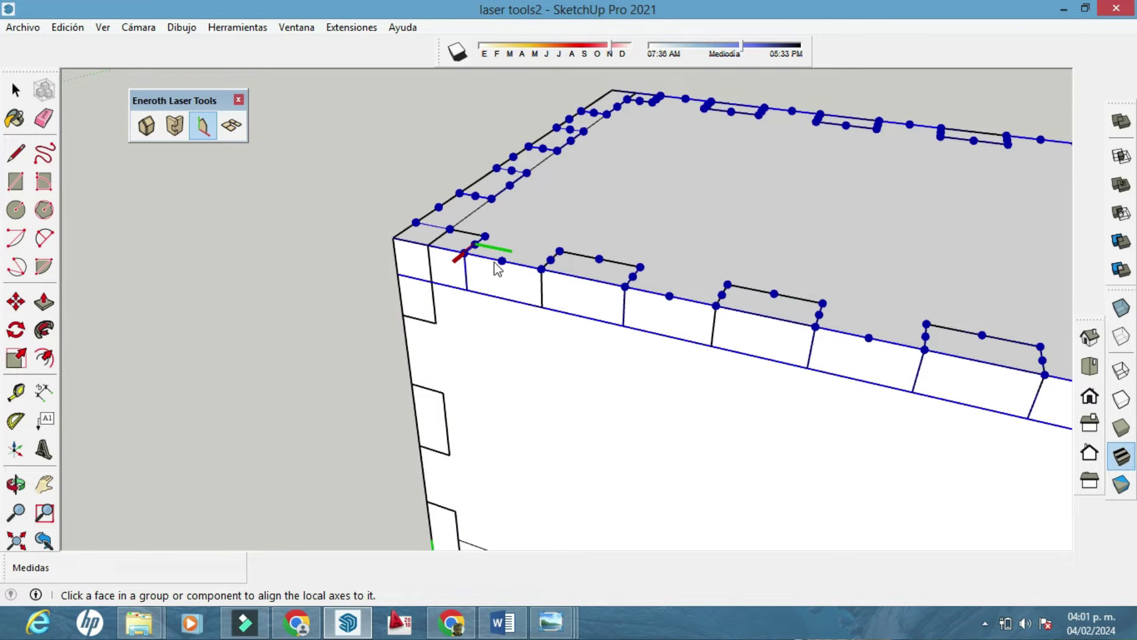
pyautogui.moveTo(510, 290); pyautogui.dragTo(559, 289, button='middle')
pyautogui.moveTo(505, 231); pyautogui.dragTo(539, 249, button='middle')
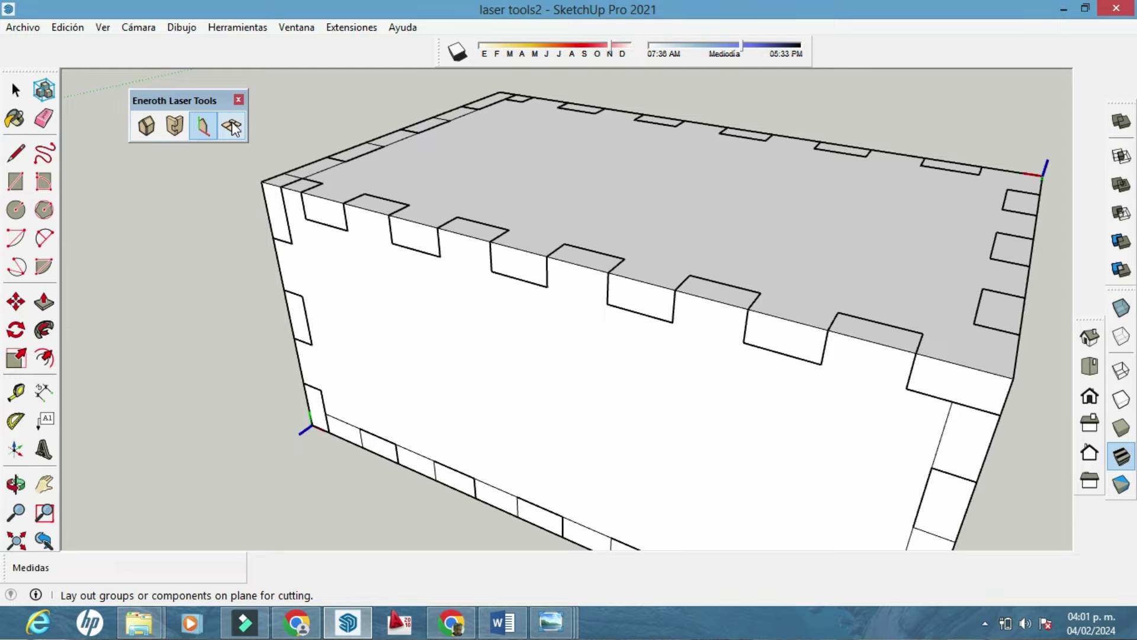
# Step: Select the whole assembled box and unfold its components flat for cutting with a spacing of 0.1 m
pyautogui.click(19, 92)
pyautogui.scroll(-2, 431, 221)
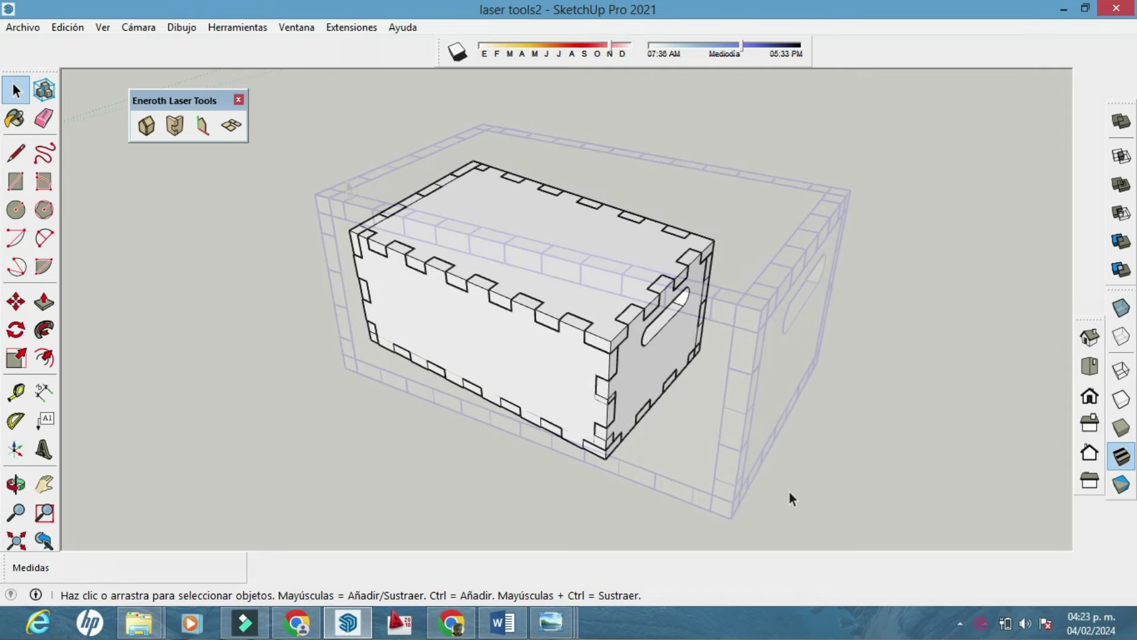
pyautogui.moveTo(789, 493); pyautogui.dragTo(324, 140)
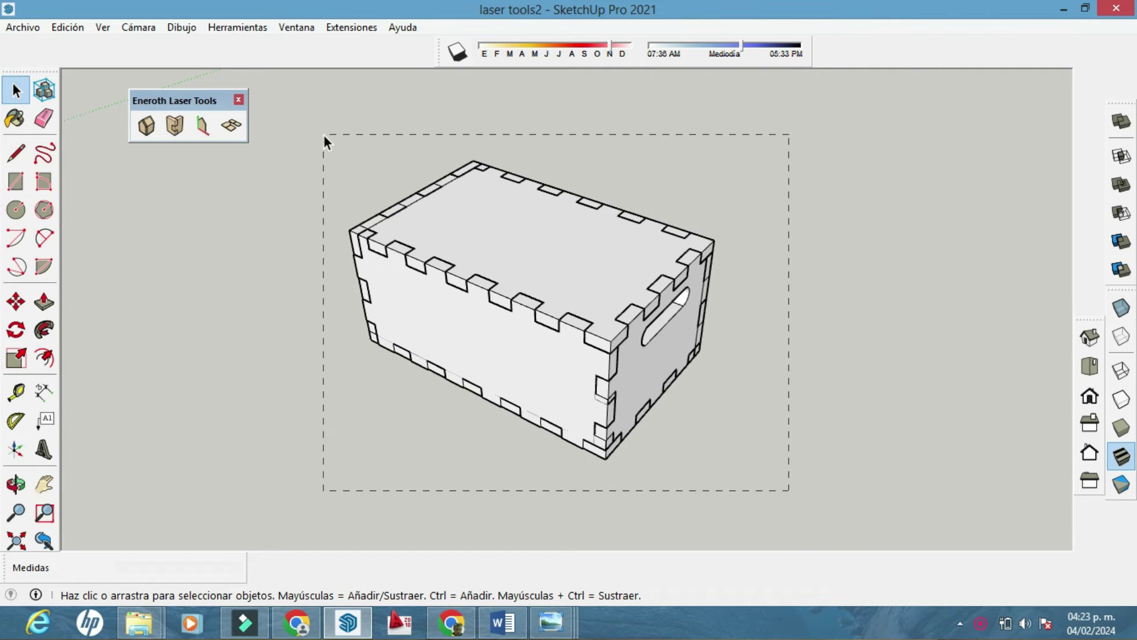
pyautogui.moveTo(193, 91); pyautogui.dragTo(181, 81)
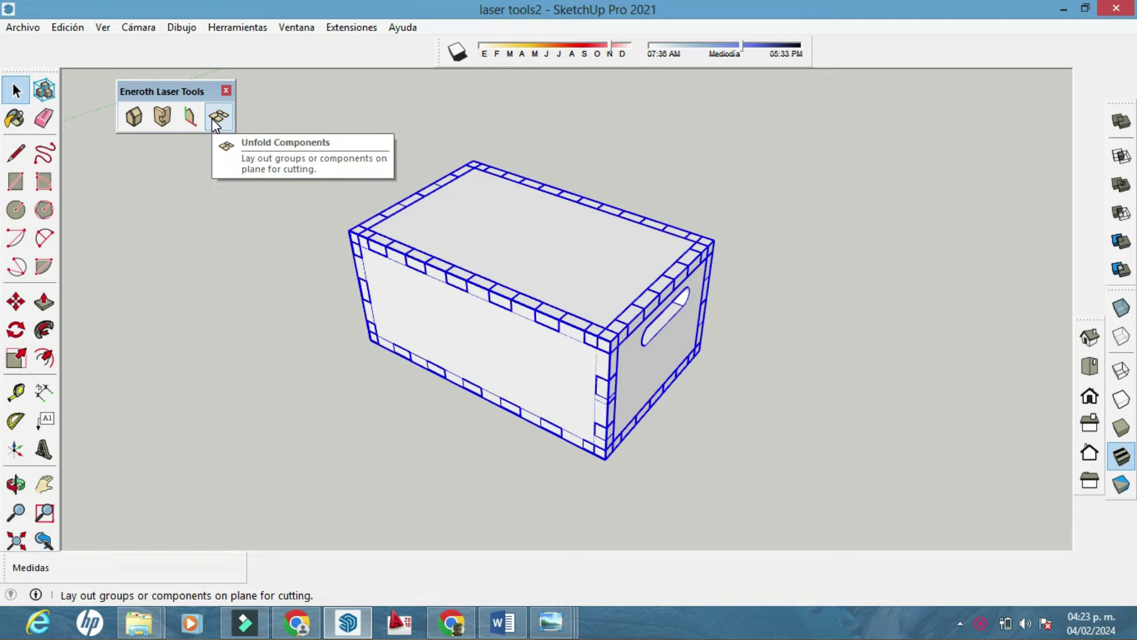
pyautogui.click(213, 118)
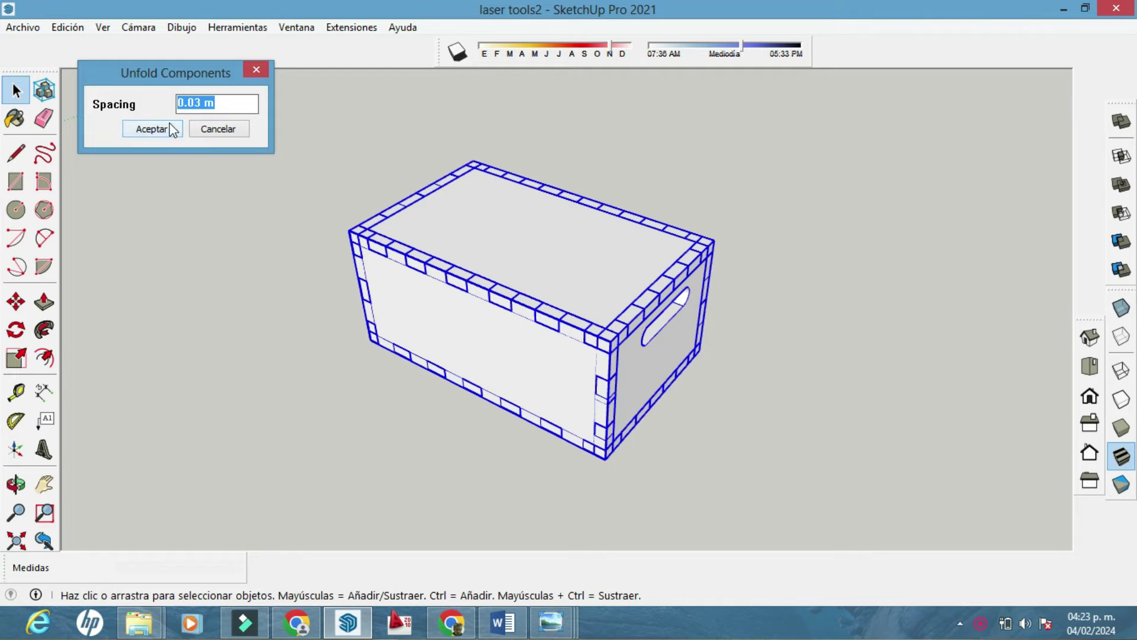
pyautogui.moveTo(185, 81); pyautogui.dragTo(695, 111)
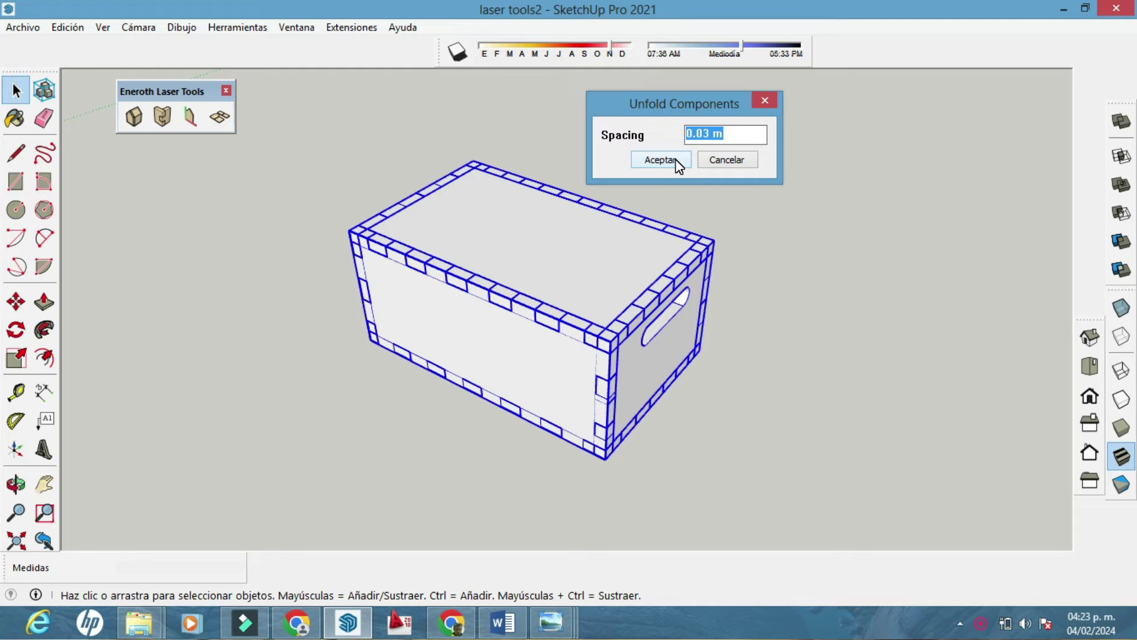
pyautogui.click(726, 135)
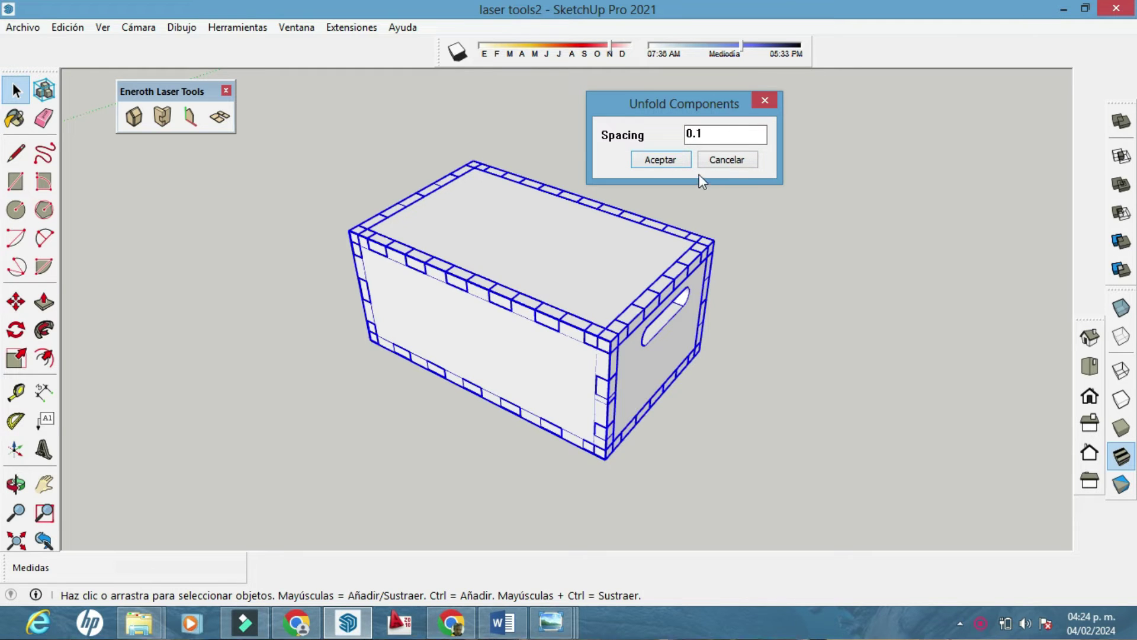
pyautogui.click(671, 162)
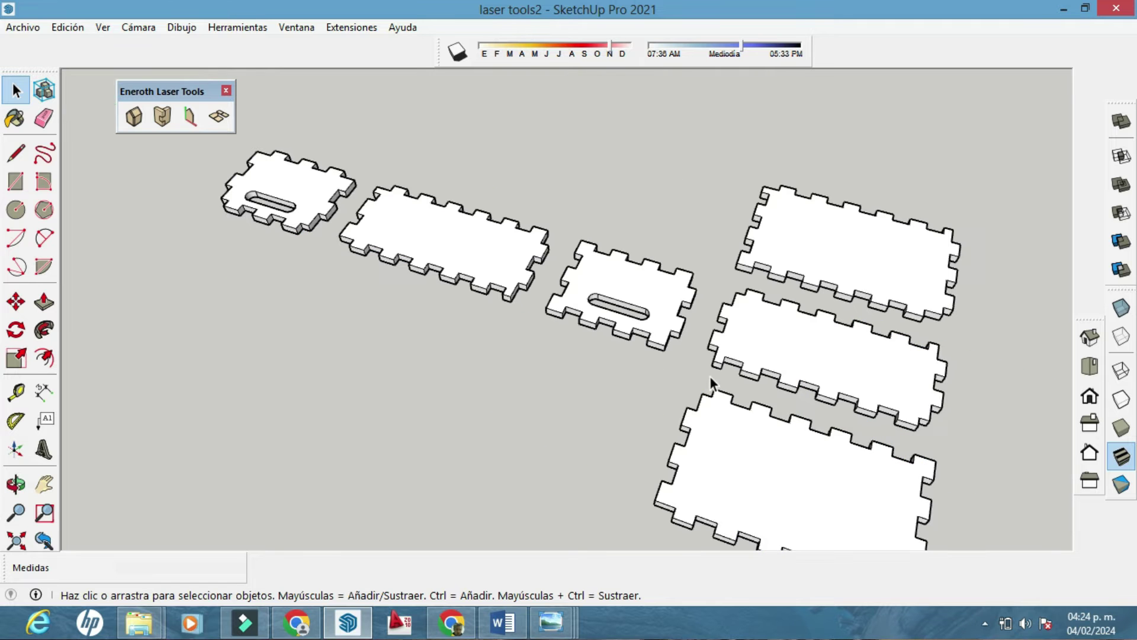
pyautogui.keyDown('shift'); pyautogui.moveTo(699, 374); pyautogui.dragTo(718, 355, button='middle'); pyautogui.keyUp('shift')
pyautogui.scroll(2, 718, 355)
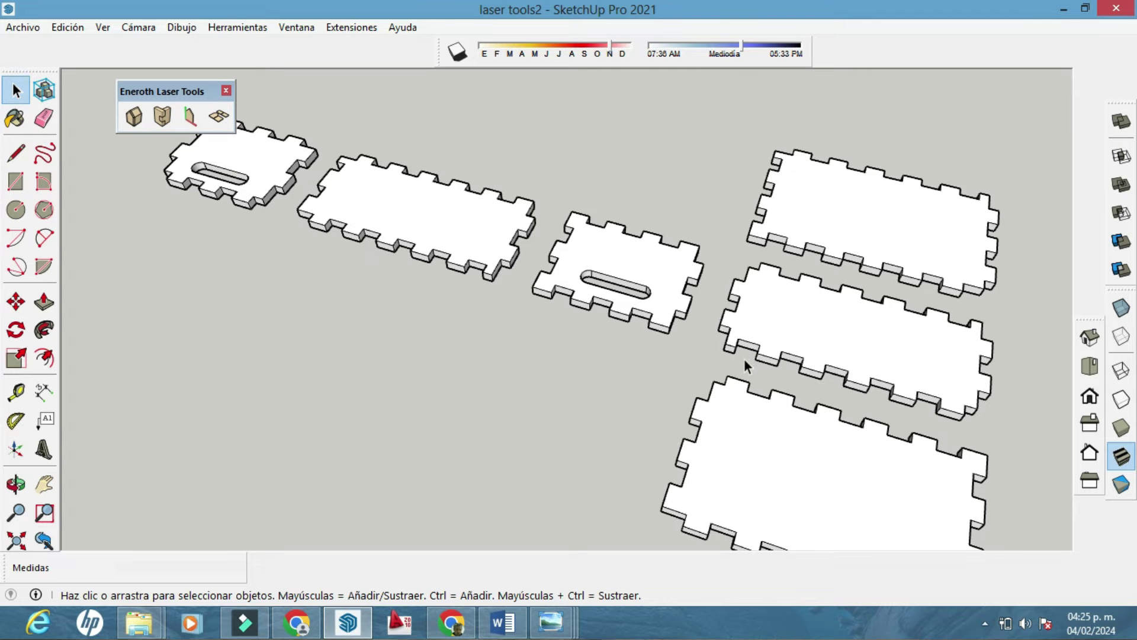
pyautogui.scroll(-4, 736, 373)
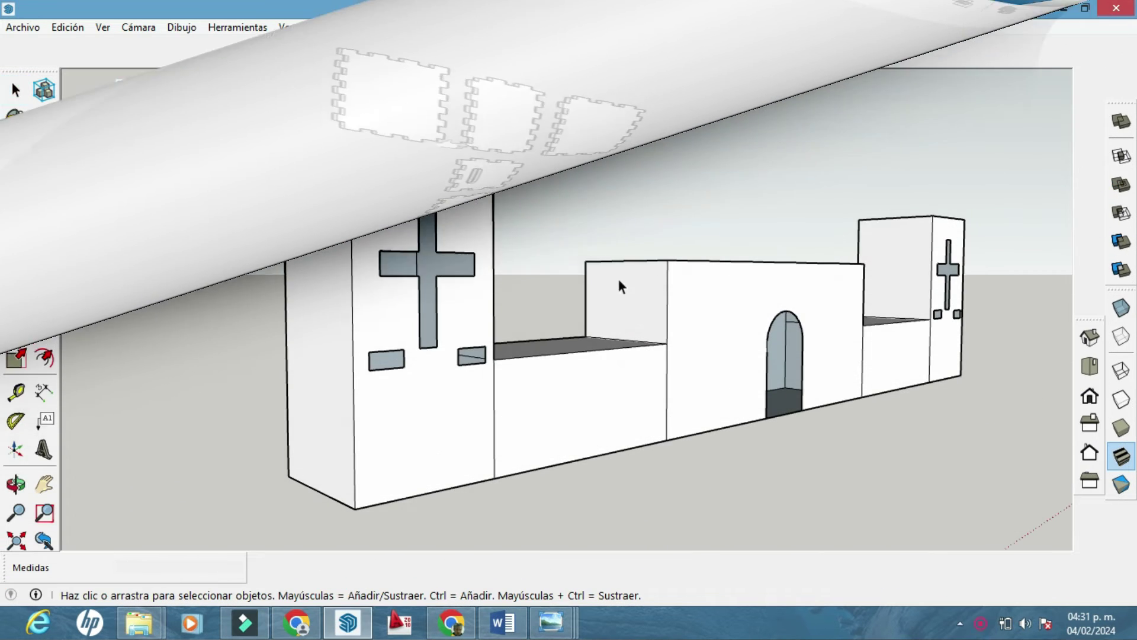
# Step: Examine the facade model's two cross-cut towers, low walls and arched central block from several angles
pyautogui.moveTo(585, 286)
pyautogui.mouseDown(button='middle')
pyautogui.moveTo(610, 286)
pyautogui.moveTo(565, 304)
pyautogui.moveTo(586, 286)
pyautogui.mouseUp(button='middle')
pyautogui.press('space')
pyautogui.scroll(-2, 420, 212)
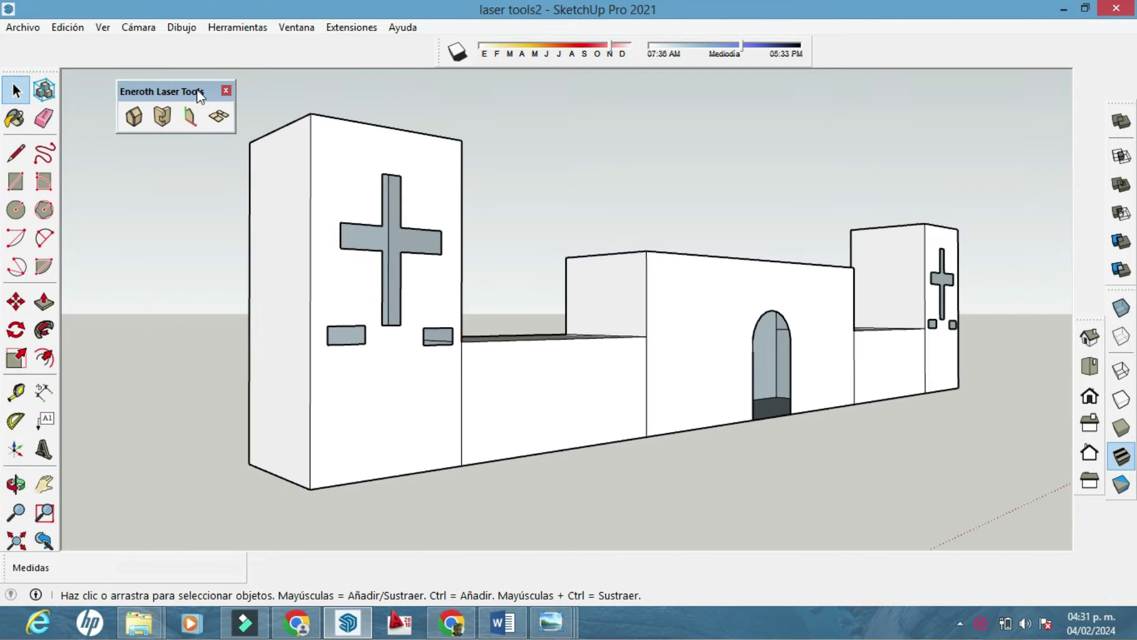
pyautogui.moveTo(592, 300); pyautogui.dragTo(673, 370, button='middle')
pyautogui.scroll(2, 644, 342)
pyautogui.moveTo(578, 329); pyautogui.dragTo(622, 409, button='middle')
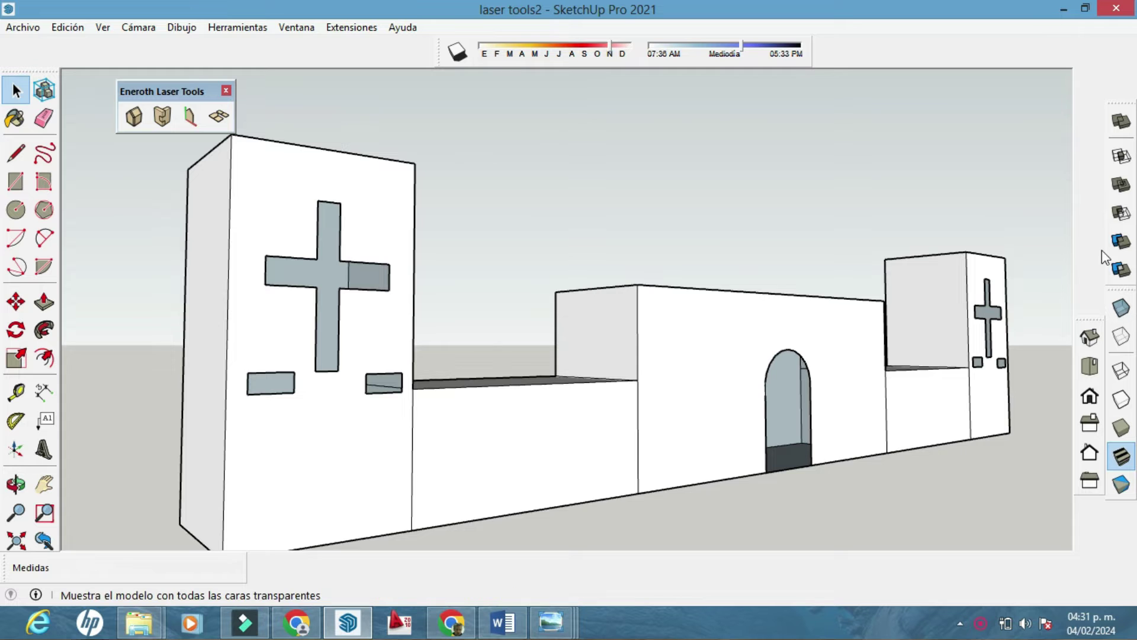
pyautogui.moveTo(641, 319); pyautogui.dragTo(663, 340, button='middle')
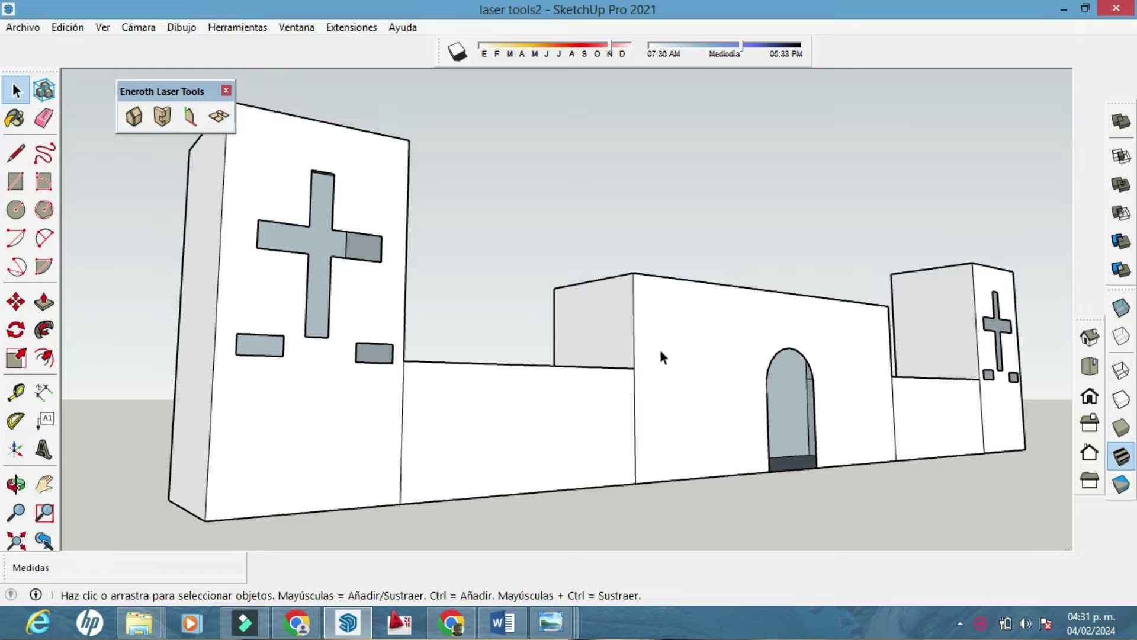
pyautogui.moveTo(576, 354); pyautogui.dragTo(579, 350, button='middle')
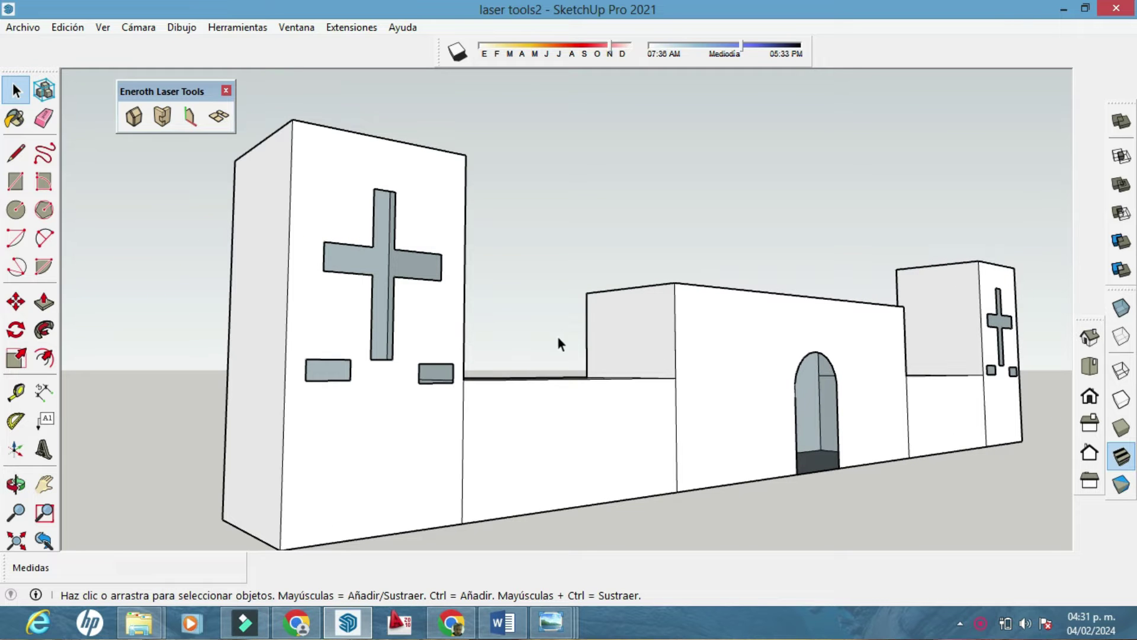
pyautogui.moveTo(402, 214); pyautogui.dragTo(868, 372, button='middle')
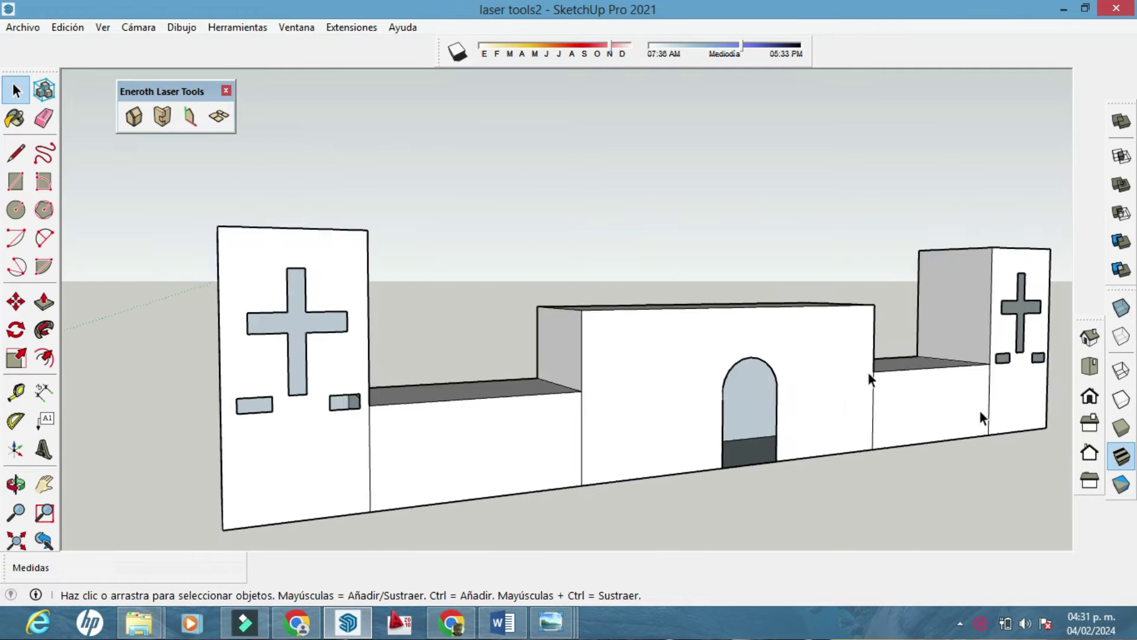
# Step: Select the entire facade model and convert its faces into plywood components with a thickness of 0.1 m
pyautogui.scroll(-3, 869, 371)
pyautogui.moveTo(417, 254); pyautogui.dragTo(409, 244)
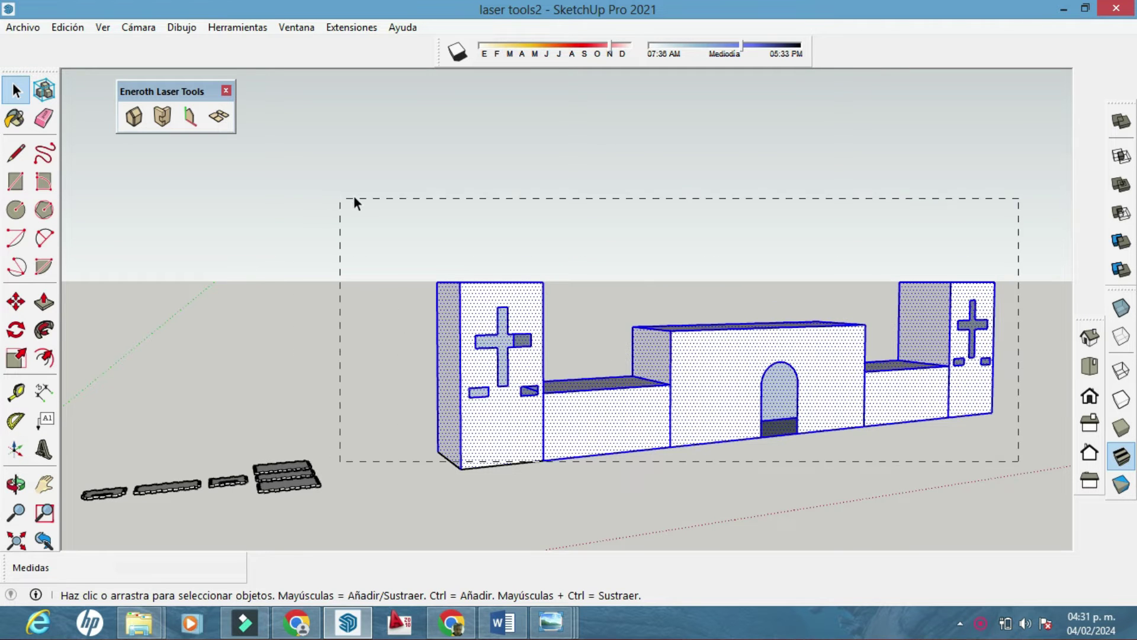
pyautogui.moveTo(477, 285); pyautogui.dragTo(460, 308, button='middle')
pyautogui.scroll(5, 460, 308)
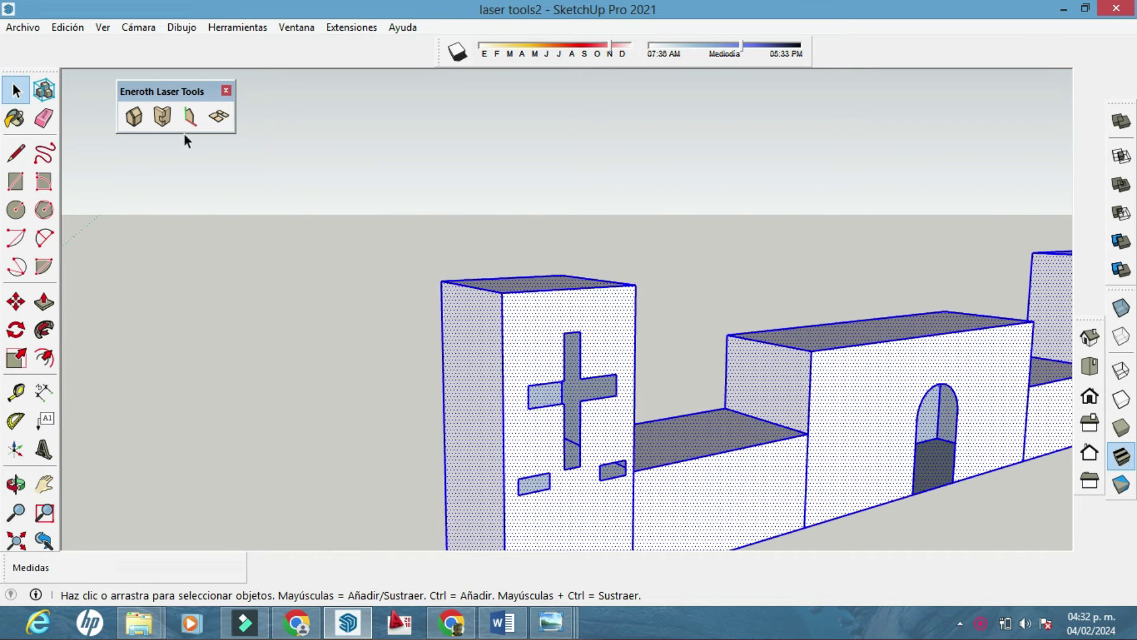
pyautogui.click(142, 120)
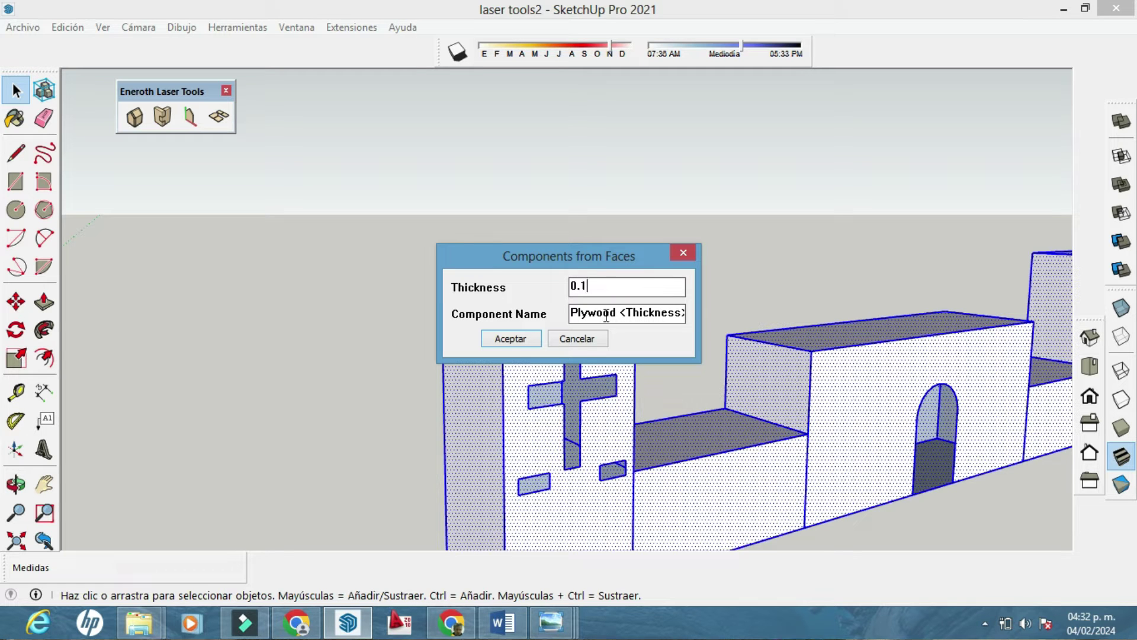
pyautogui.click(527, 342)
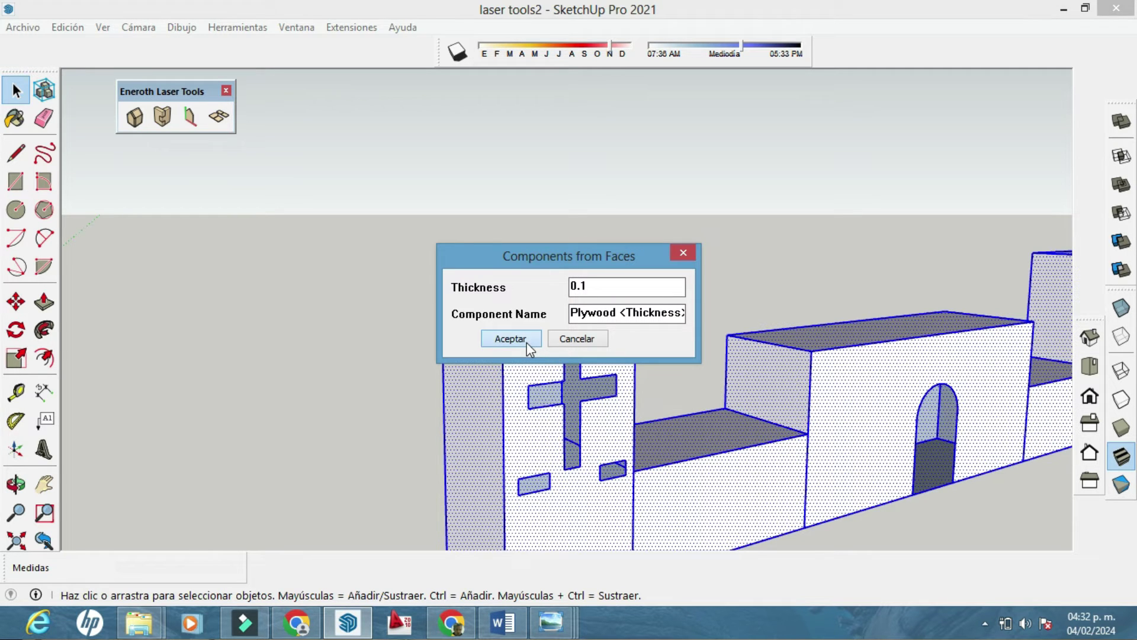
# Step: Lift the near tower's top panel straight up and set it back in its place
pyautogui.moveTo(525, 341); pyautogui.dragTo(546, 388, button='middle')
pyautogui.moveTo(659, 408); pyautogui.dragTo(457, 474, button='middle')
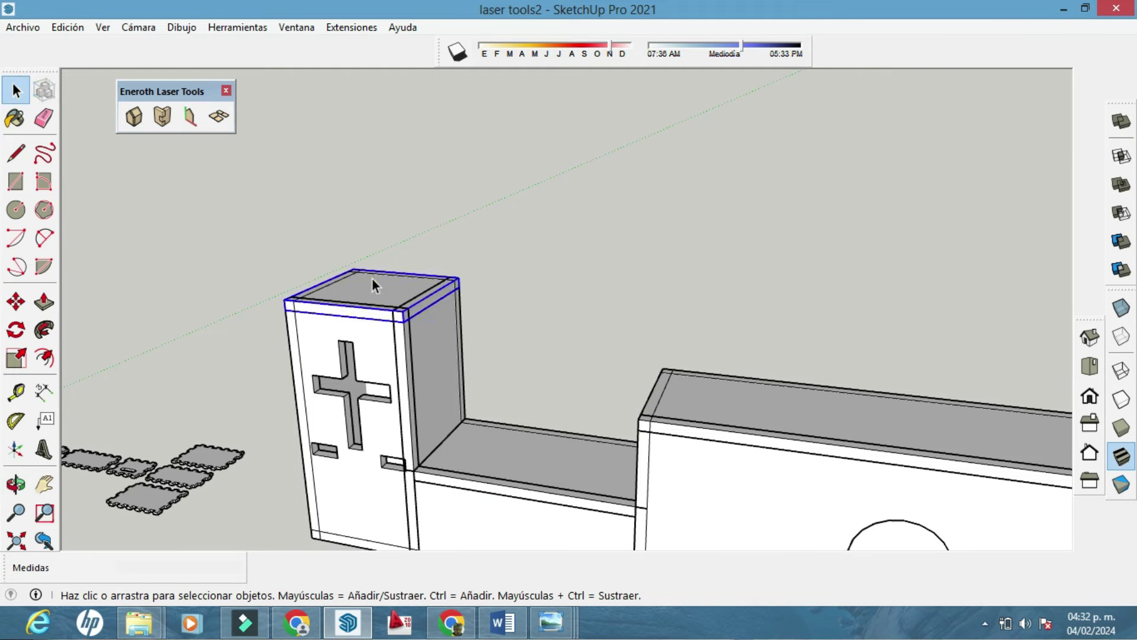
pyautogui.press('m')
pyautogui.click(389, 285)
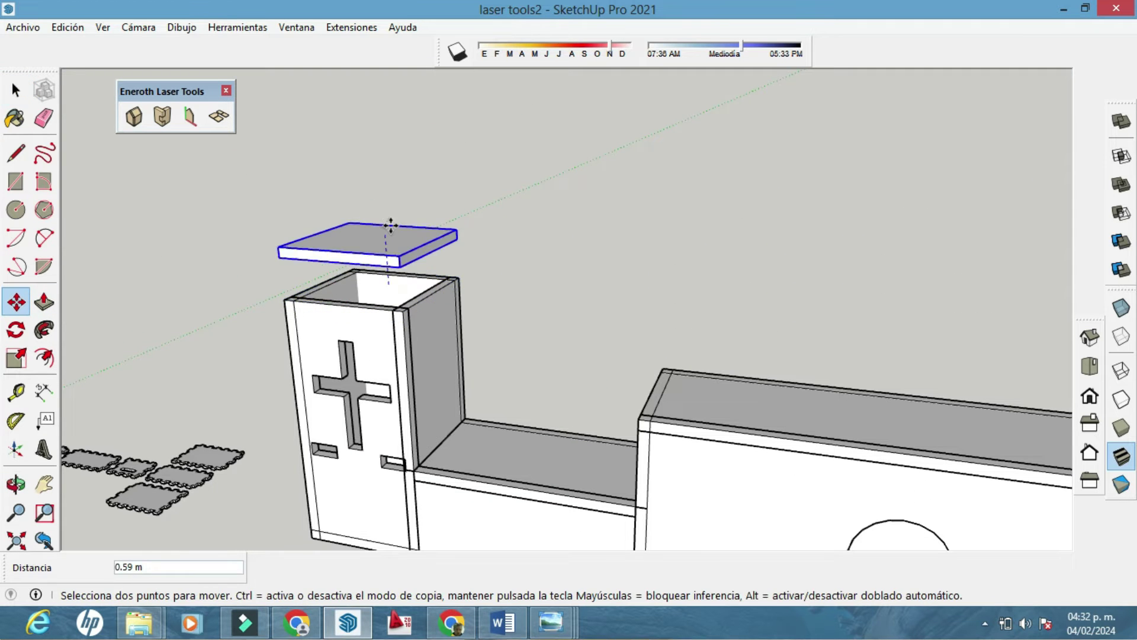
pyautogui.click(390, 285)
# Step: Add box joints between the near tower's top panel and its surrounding walls
pyautogui.moveTo(589, 320)
pyautogui.mouseDown(button='middle')
pyautogui.moveTo(639, 355)
pyautogui.moveTo(718, 358)
pyautogui.moveTo(540, 305)
pyautogui.moveTo(737, 320)
pyautogui.moveTo(581, 330)
pyautogui.moveTo(599, 338)
pyautogui.mouseUp(button='middle')
pyautogui.moveTo(734, 385); pyautogui.dragTo(721, 312, button='middle')
pyautogui.moveTo(632, 322); pyautogui.dragTo(719, 338, button='middle')
pyautogui.moveTo(622, 350); pyautogui.dragTo(629, 327, button='middle')
pyautogui.click(162, 117)
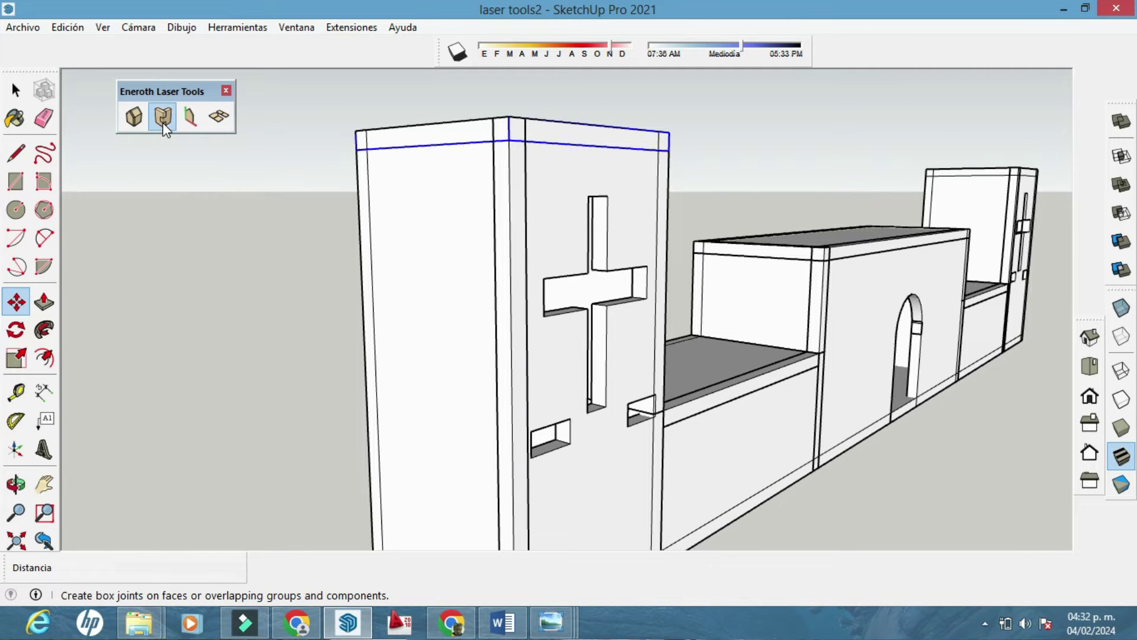
pyautogui.click(467, 133)
pyautogui.moveTo(467, 133); pyautogui.dragTo(858, 224, button='middle')
pyautogui.moveTo(701, 214); pyautogui.dragTo(924, 213, button='middle')
pyautogui.click(636, 117)
pyautogui.moveTo(636, 117); pyautogui.dragTo(648, 242, button='middle')
pyautogui.click(672, 249)
pyautogui.click(809, 256)
# Step: Add box joints along both vertical edges of the near tower's outer side wall
pyautogui.click(659, 381)
pyautogui.moveTo(767, 331); pyautogui.dragTo(503, 322, button='middle')
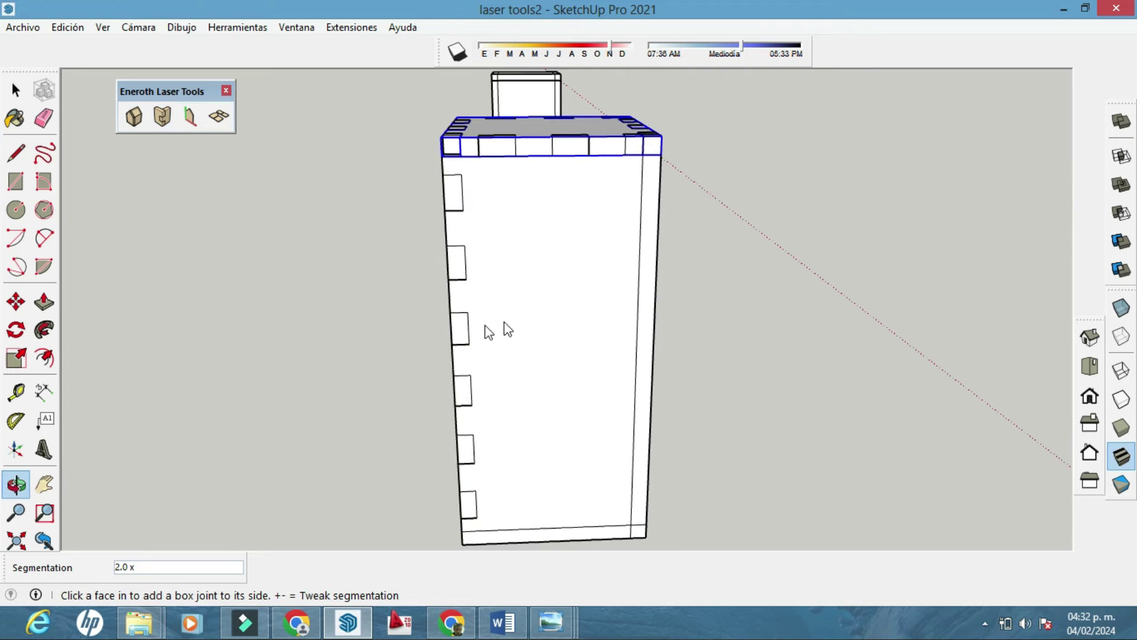
pyautogui.click(636, 315)
pyautogui.moveTo(620, 304); pyautogui.dragTo(368, 332, button='middle')
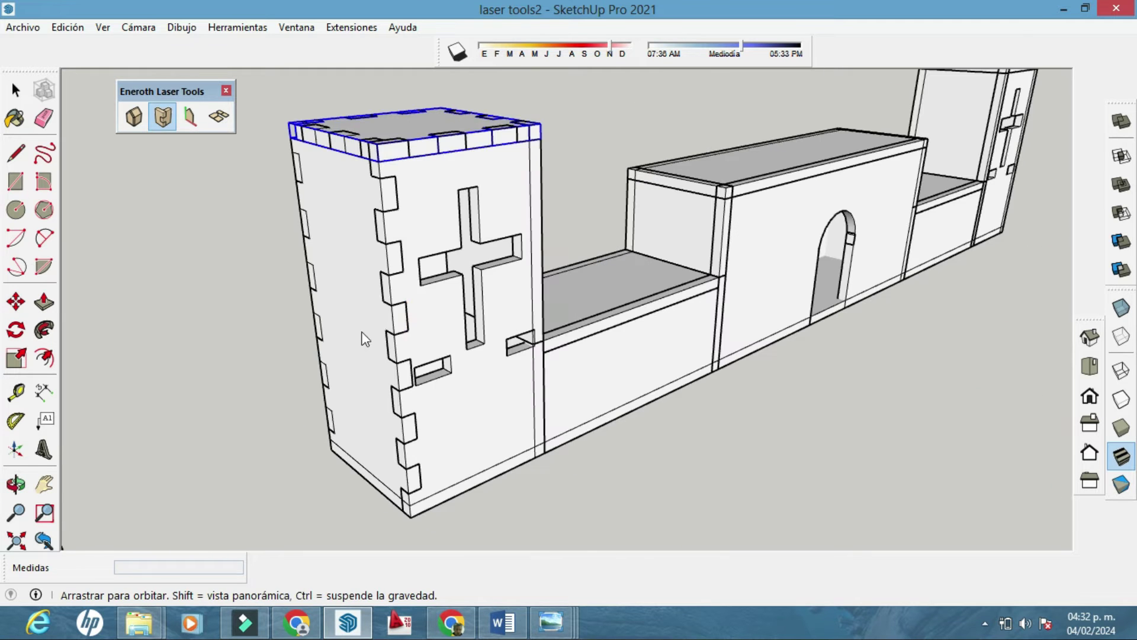
# Step: Add box joints along the near tower's inner front edge and base and to its junction with the low wall
pyautogui.click(535, 276)
pyautogui.click(480, 468)
pyautogui.moveTo(442, 464); pyautogui.dragTo(541, 320, button='middle')
pyautogui.click(541, 320)
pyautogui.click(574, 406)
# Step: Add box joints along the edges of the first low wall's top panel and the central gate block's roof panel
pyautogui.moveTo(574, 406); pyautogui.dragTo(663, 272, button='middle')
pyautogui.click(663, 273)
pyautogui.click(598, 262)
pyautogui.click(740, 402)
pyautogui.click(882, 369)
pyautogui.moveTo(882, 369); pyautogui.dragTo(838, 401, button='middle')
pyautogui.click(716, 391)
pyautogui.scroll(-6, 531, 283)
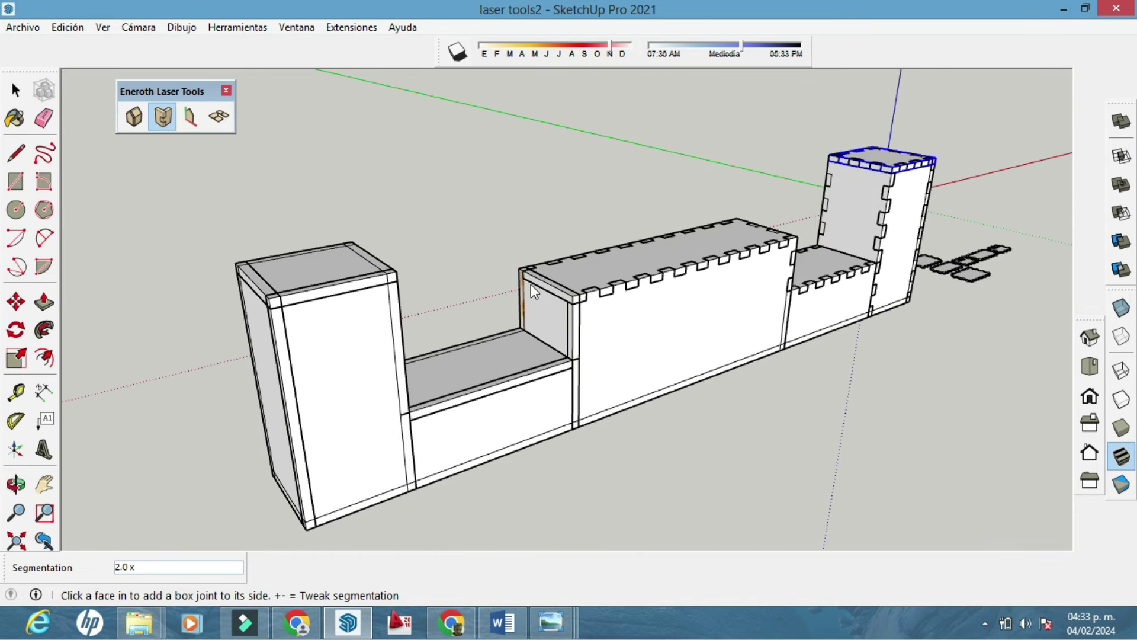
# Step: Add box joints to the central block's other end and along the edges of the second low wall
pyautogui.click(438, 356)
pyautogui.click(504, 391)
pyautogui.click(504, 447)
pyautogui.scroll(1, 452, 370)
pyautogui.moveTo(452, 371); pyautogui.dragTo(737, 354, button='middle')
pyautogui.click(732, 389)
pyautogui.click(820, 411)
pyautogui.moveTo(820, 394); pyautogui.dragTo(813, 376, button='middle')
pyautogui.click(813, 292)
pyautogui.click(866, 219)
# Step: Add box joints around the top panel and vertical corners of the second tower
pyautogui.moveTo(871, 220); pyautogui.dragTo(237, 303, button='middle')
pyautogui.click(773, 290)
pyautogui.click(302, 228)
pyautogui.click(380, 210)
pyautogui.click(368, 314)
pyautogui.click(379, 417)
pyautogui.click(274, 379)
pyautogui.click(303, 450)
# Step: Add box joints along the remaining base edges and corners of the central block, low walls and towers
pyautogui.moveTo(446, 457); pyautogui.dragTo(673, 477, button='middle')
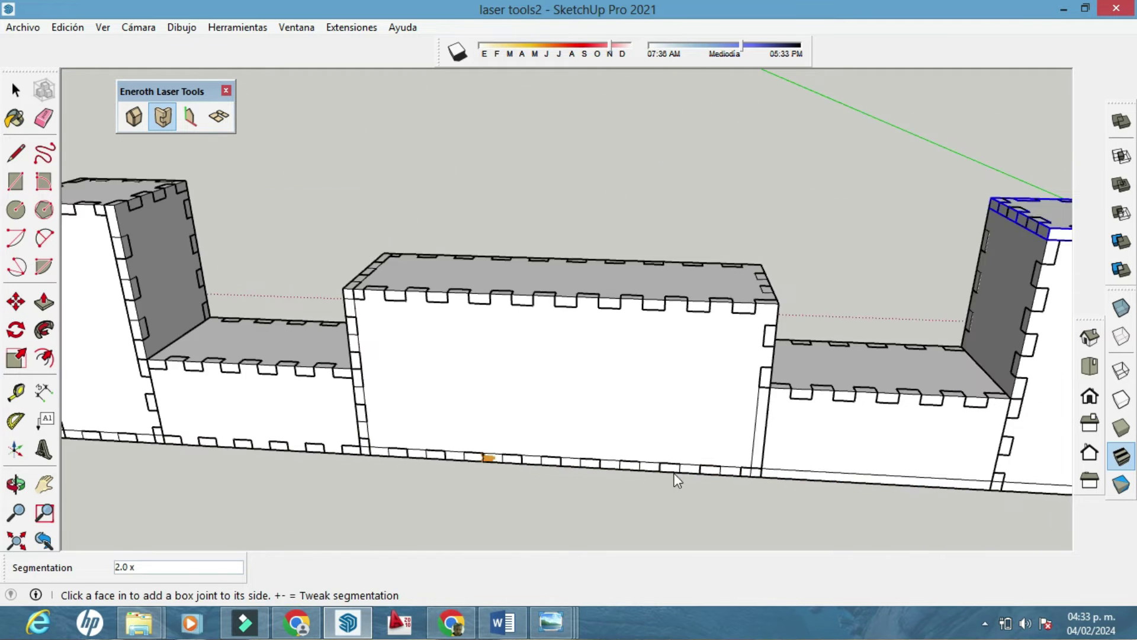
pyautogui.moveTo(995, 468); pyautogui.dragTo(847, 460, button='middle')
pyautogui.moveTo(368, 379)
pyautogui.mouseDown(button='middle')
pyautogui.moveTo(510, 418)
pyautogui.moveTo(591, 338)
pyautogui.moveTo(555, 396)
pyautogui.moveTo(452, 426)
pyautogui.moveTo(936, 396)
pyautogui.moveTo(595, 363)
pyautogui.moveTo(434, 422)
pyautogui.moveTo(635, 418)
pyautogui.moveTo(625, 429)
pyautogui.moveTo(644, 428)
pyautogui.moveTo(622, 432)
pyautogui.moveTo(729, 436)
pyautogui.moveTo(559, 363)
pyautogui.moveTo(589, 375)
pyautogui.moveTo(659, 490)
pyautogui.moveTo(651, 474)
pyautogui.mouseUp(button='middle')
pyautogui.scroll(1, 636, 418)
pyautogui.scroll(2, 644, 427)
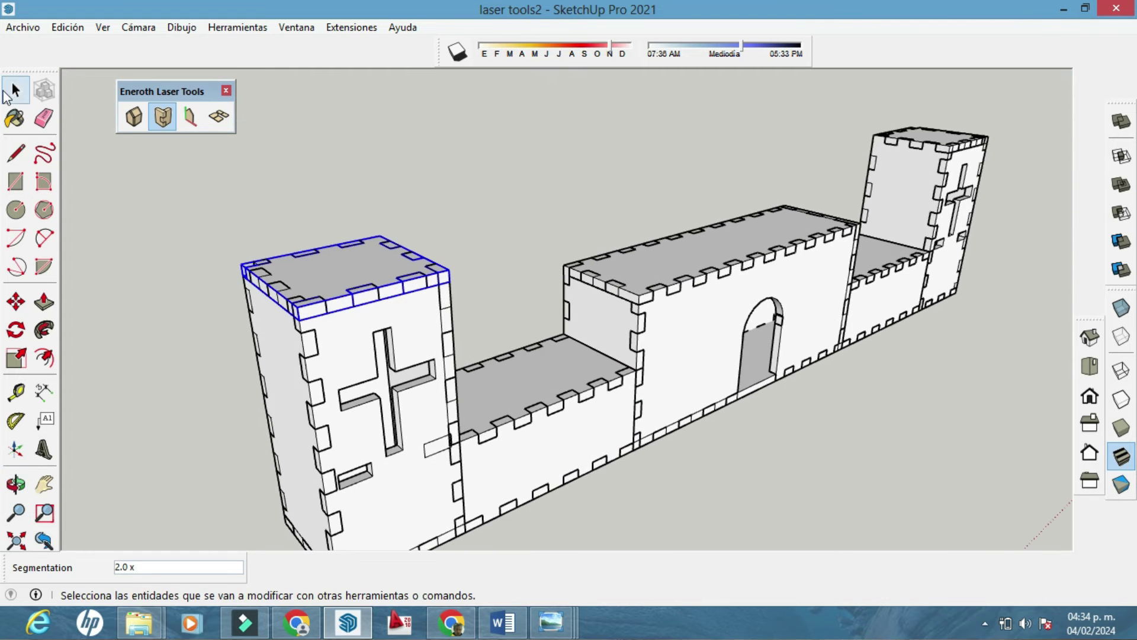
pyautogui.moveTo(379, 213); pyautogui.dragTo(516, 267, button='middle')
pyautogui.scroll(3, 441, 303)
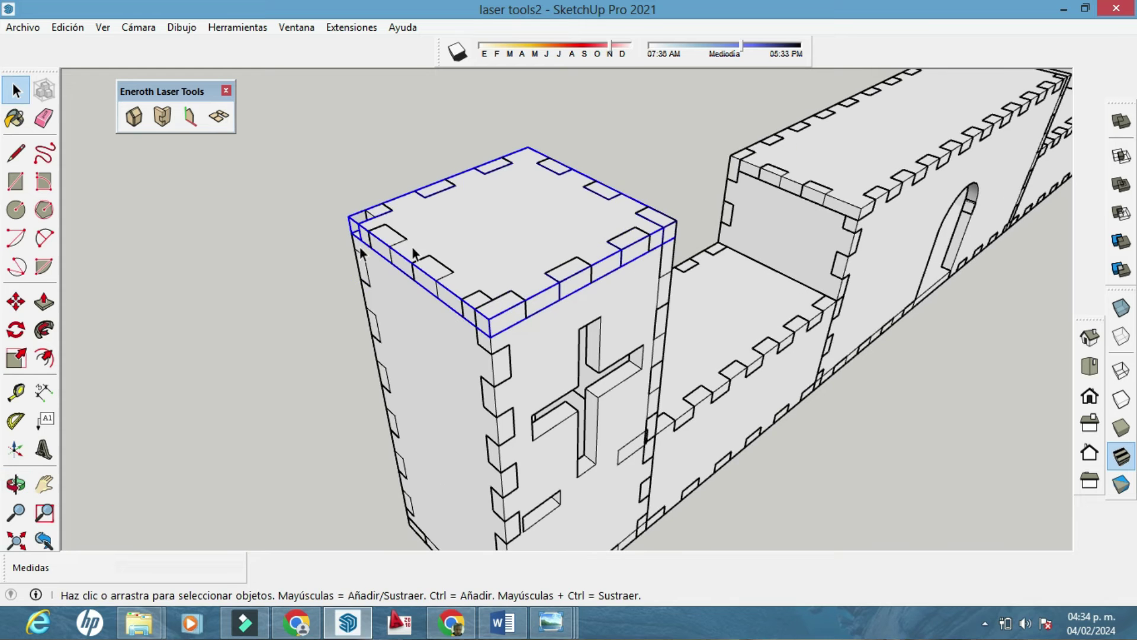
pyautogui.click(16, 302)
pyautogui.click(512, 243)
pyautogui.press('Escape')
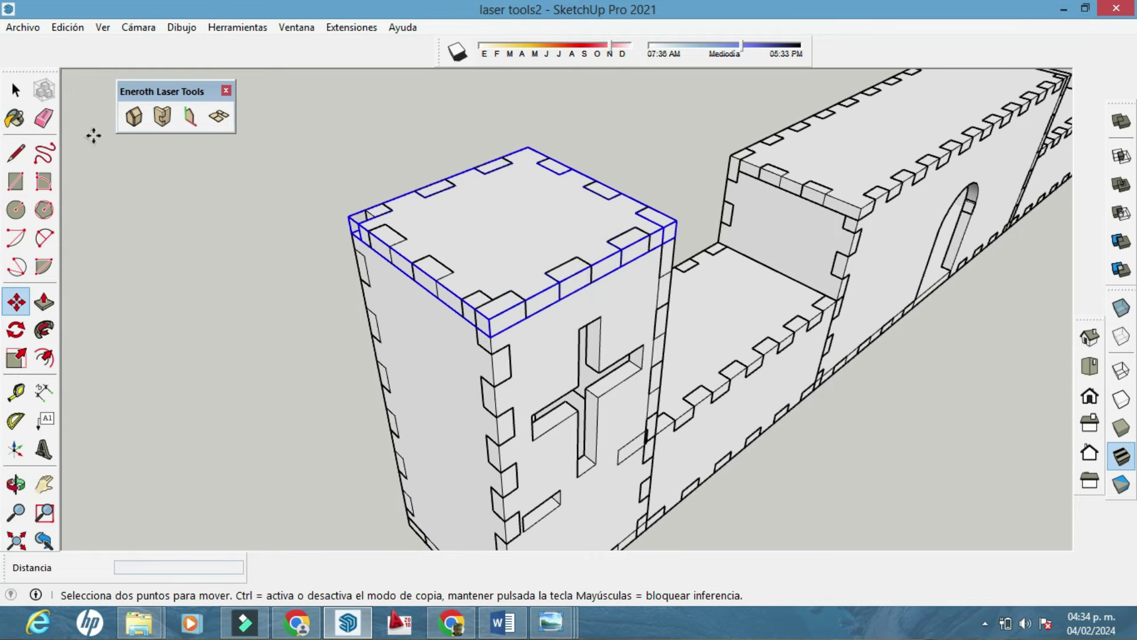
# Step: Select the top panels of both towers, both low walls and the central block, and lower them together about 0.25 m
pyautogui.click(15, 90)
pyautogui.keyDown('shift'); pyautogui.click(751, 287); pyautogui.keyUp('shift')
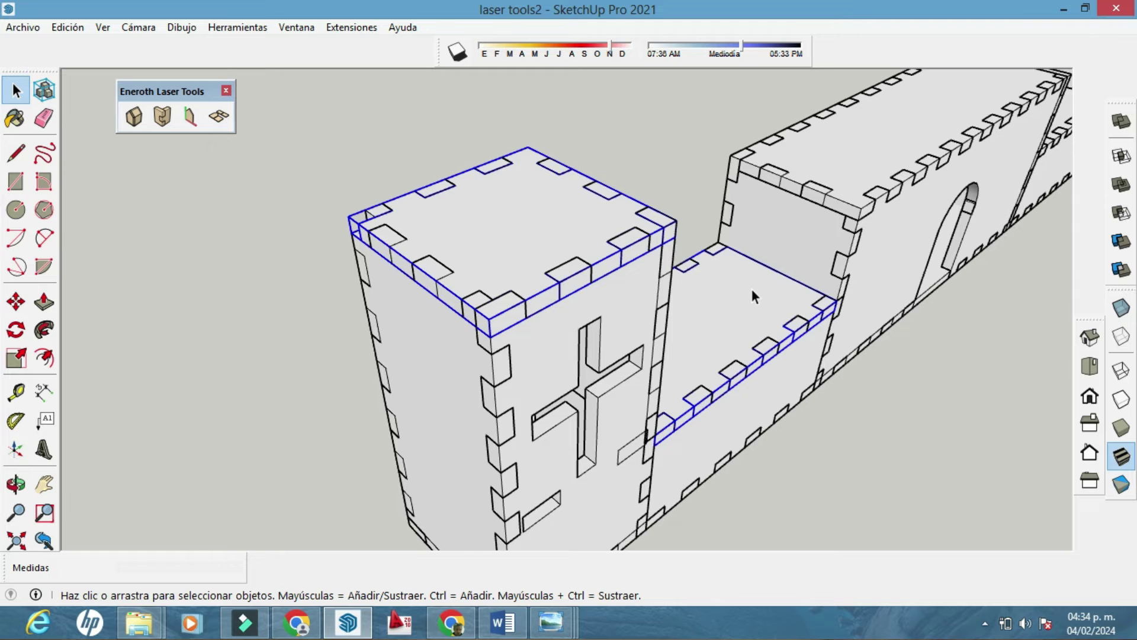
pyautogui.keyDown('shift'); pyautogui.click(880, 204); pyautogui.keyUp('shift')
pyautogui.keyDown('shift'); pyautogui.moveTo(884, 208); pyautogui.dragTo(430, 464, button='middle'); pyautogui.keyUp('shift')
pyautogui.keyDown('shift'); pyautogui.click(755, 264); pyautogui.keyUp('shift')
pyautogui.click(16, 301)
pyautogui.moveTo(527, 367); pyautogui.dragTo(604, 269, button='middle')
pyautogui.click(602, 265)
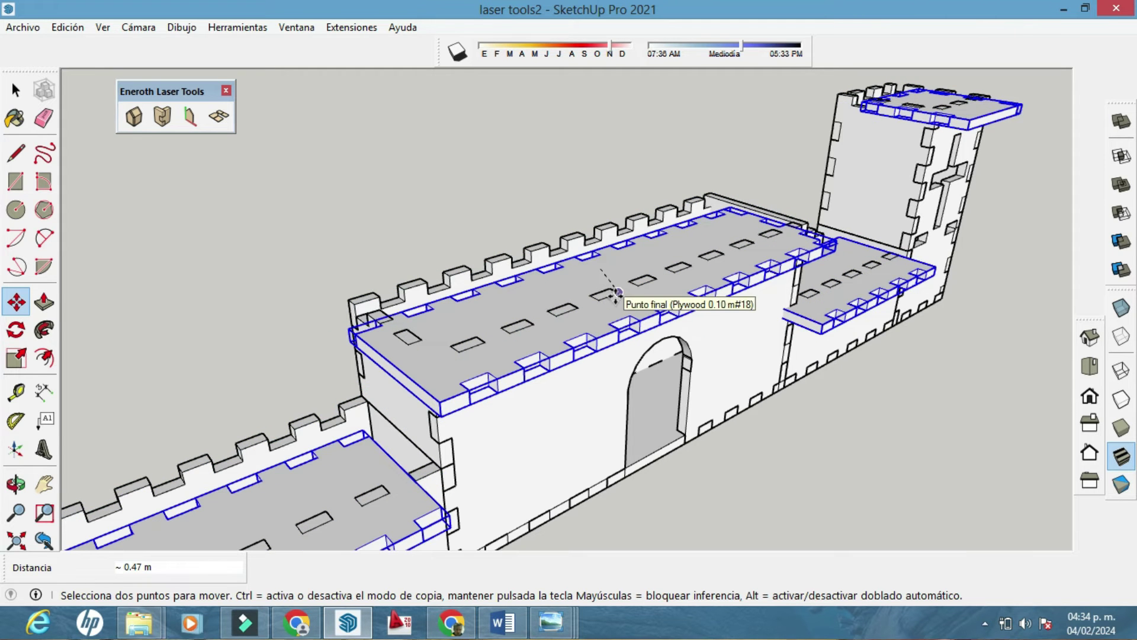
pyautogui.click(601, 270)
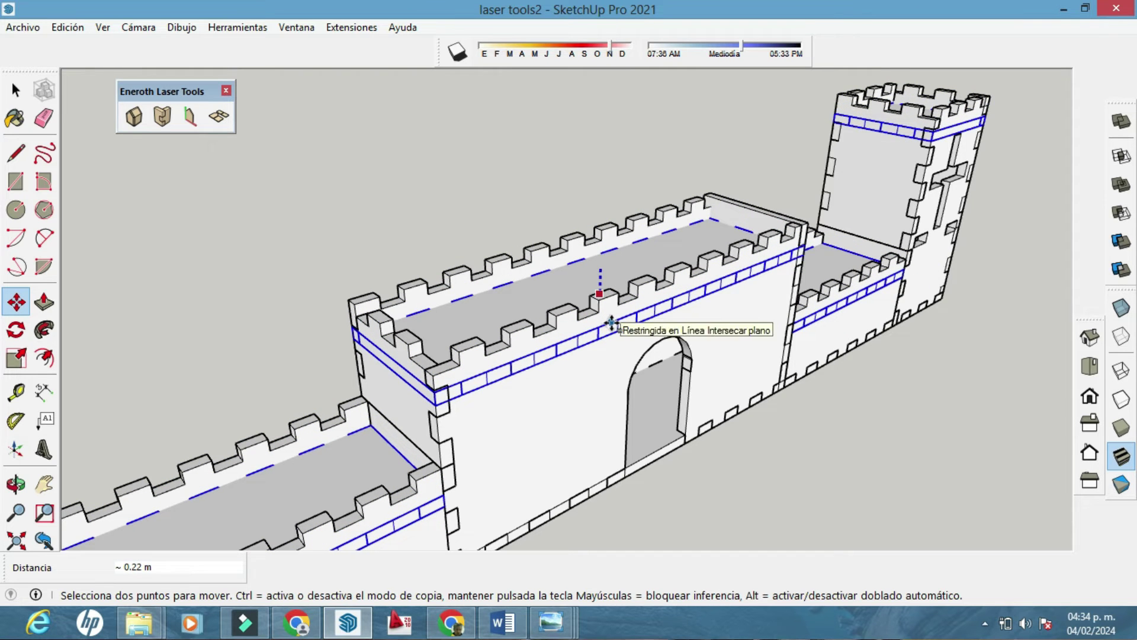
pyautogui.click(612, 325)
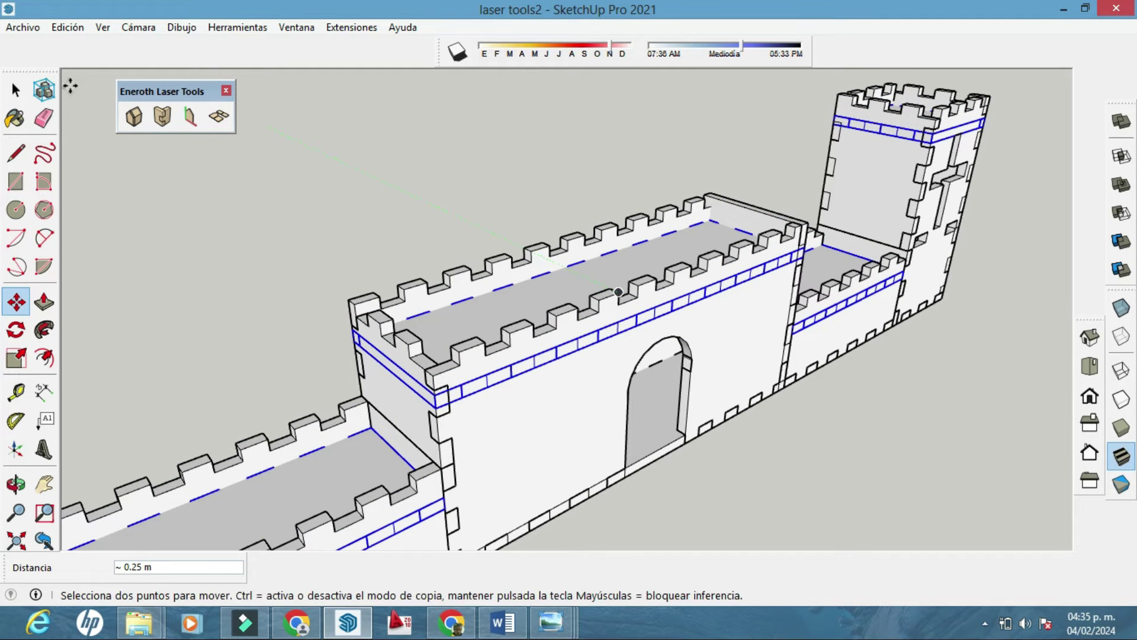
pyautogui.click(16, 90)
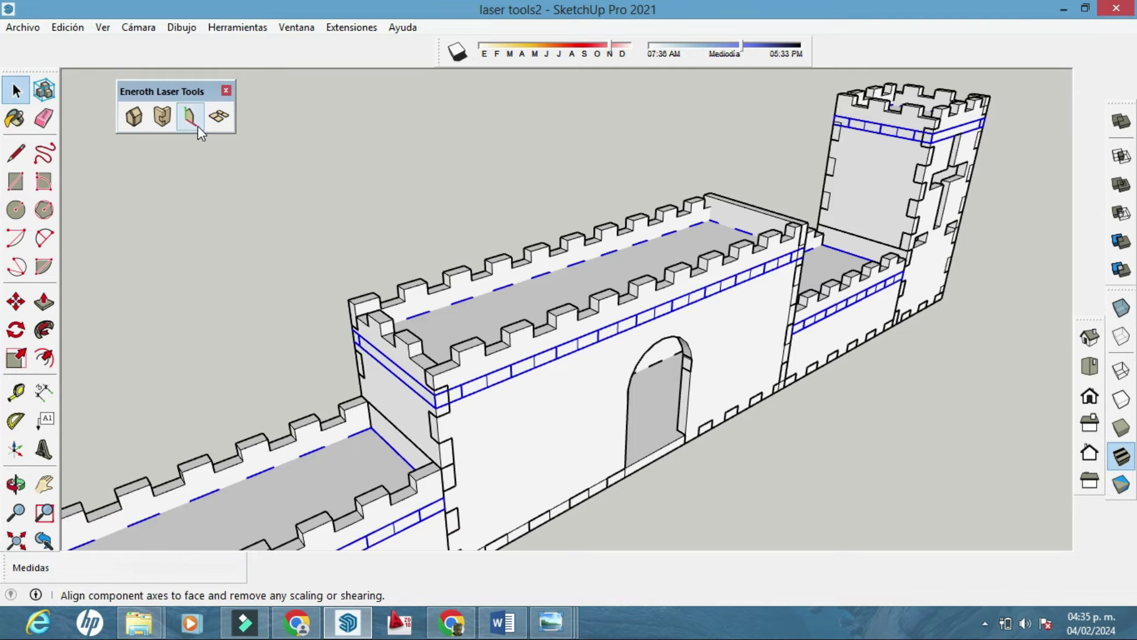
pyautogui.click(168, 121)
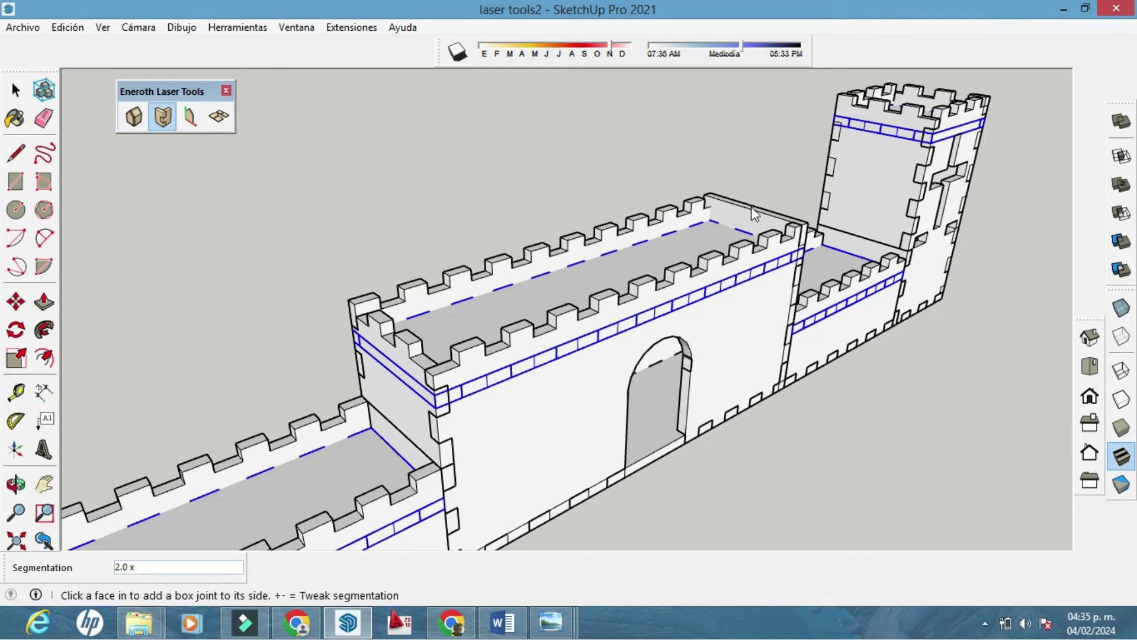
pyautogui.moveTo(743, 216); pyautogui.dragTo(357, 298, button='middle')
pyautogui.press('space')
# Step: Examine the jointed castle facade from several angles, including the battlements, wall slots and gate
pyautogui.scroll(2, 357, 298)
pyautogui.moveTo(693, 296); pyautogui.dragTo(787, 301, button='middle')
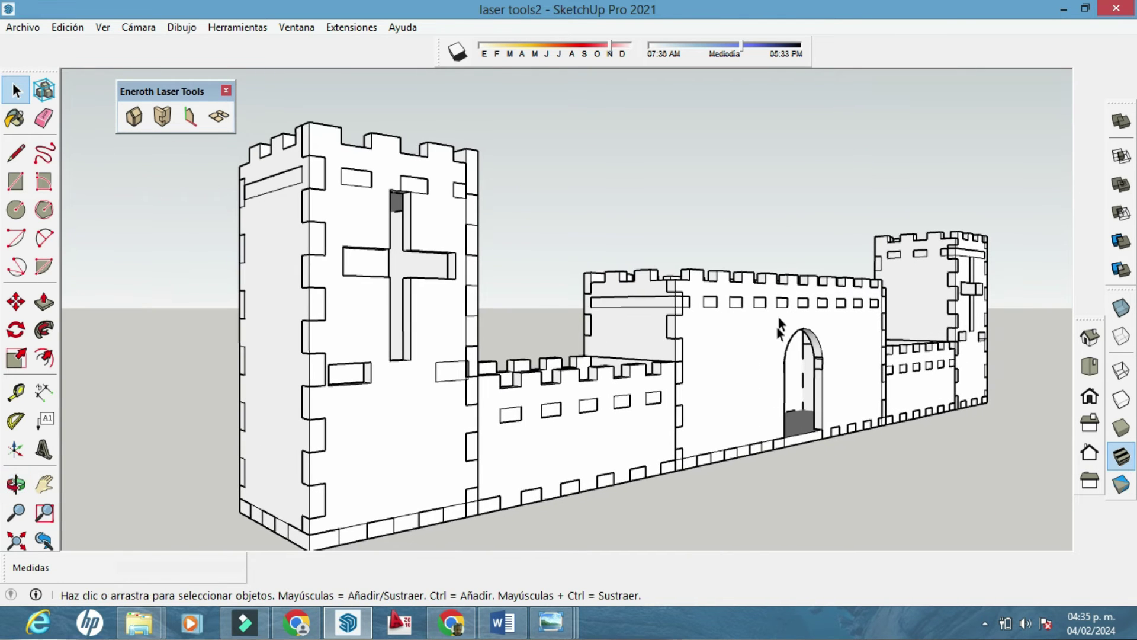
pyautogui.moveTo(699, 383); pyautogui.dragTo(742, 391, button='middle')
pyautogui.scroll(-1, 742, 391)
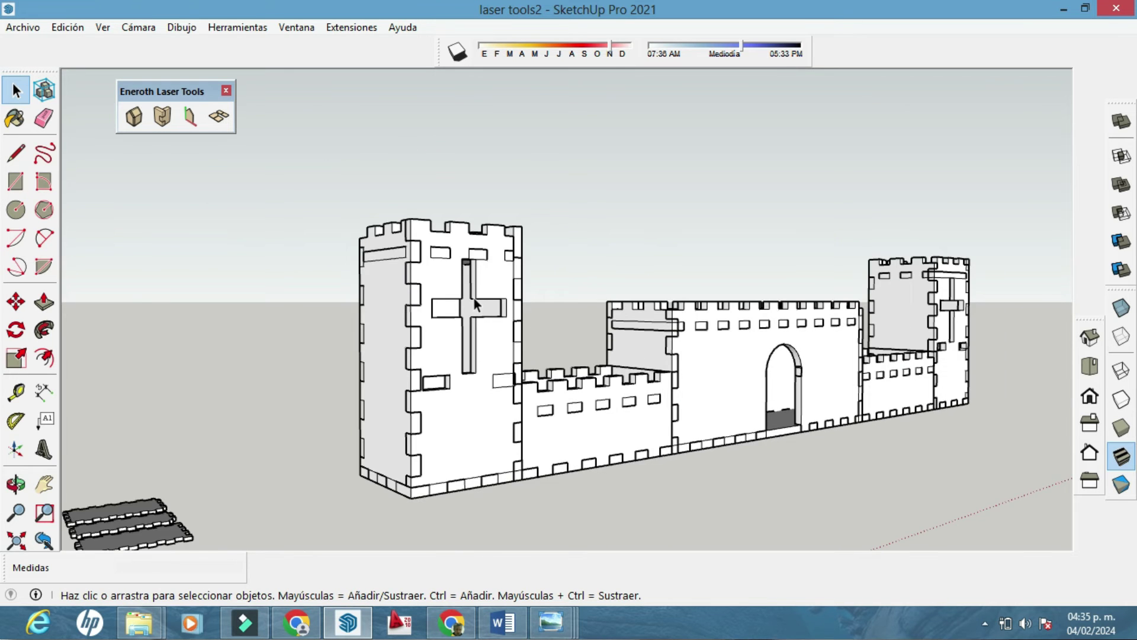
pyautogui.scroll(1, 474, 298)
pyautogui.keyDown('shift'); pyautogui.moveTo(718, 340); pyautogui.dragTo(684, 325, button='middle'); pyautogui.keyUp('shift')
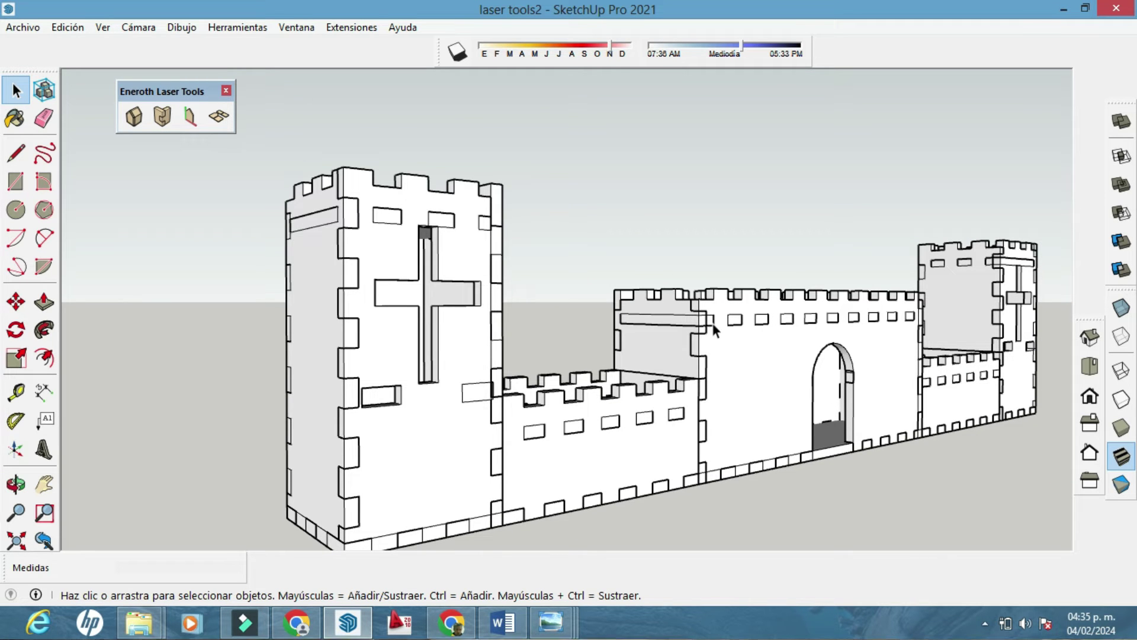
pyautogui.moveTo(724, 324); pyautogui.dragTo(638, 360, button='middle')
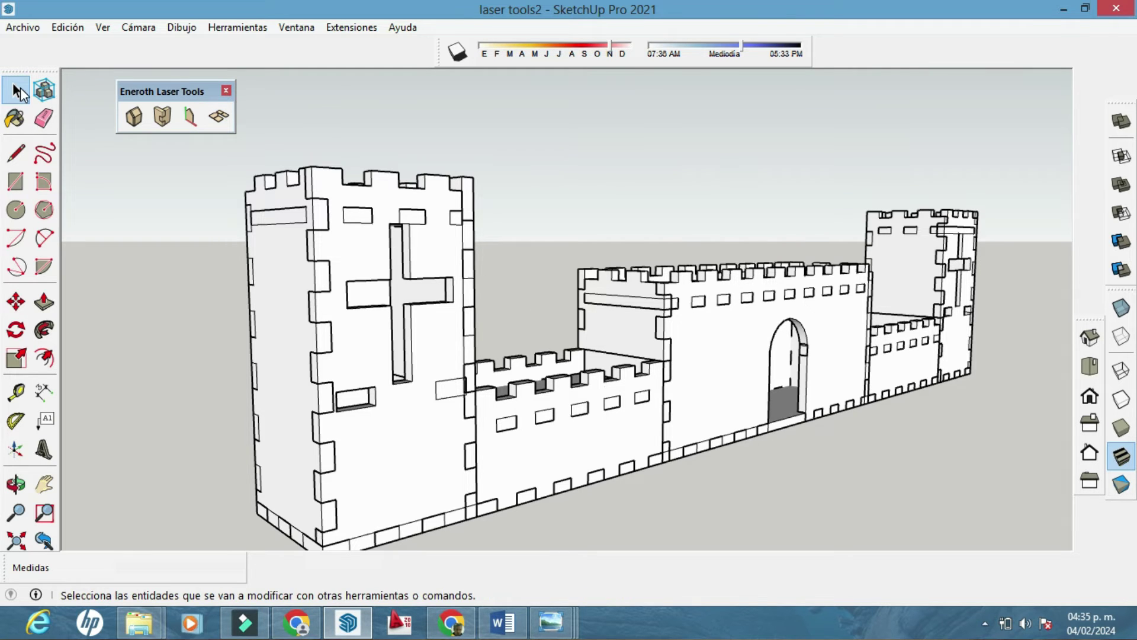
pyautogui.moveTo(612, 311); pyautogui.dragTo(696, 264, button='middle')
pyautogui.moveTo(804, 307); pyautogui.dragTo(613, 298, button='middle')
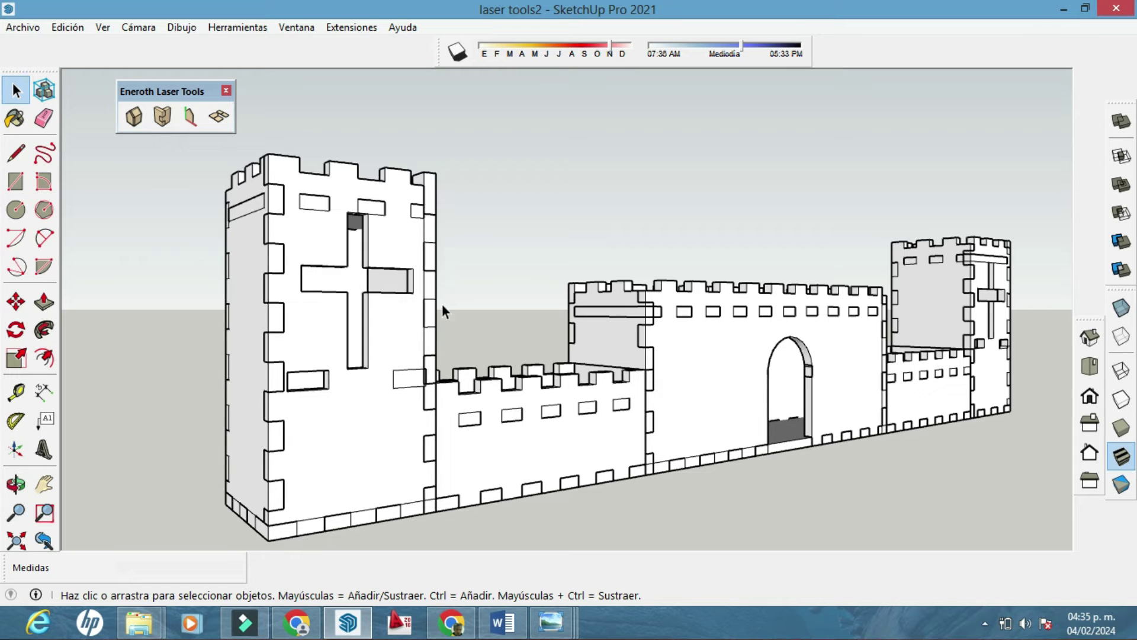
pyautogui.moveTo(662, 353); pyautogui.dragTo(554, 317, button='middle')
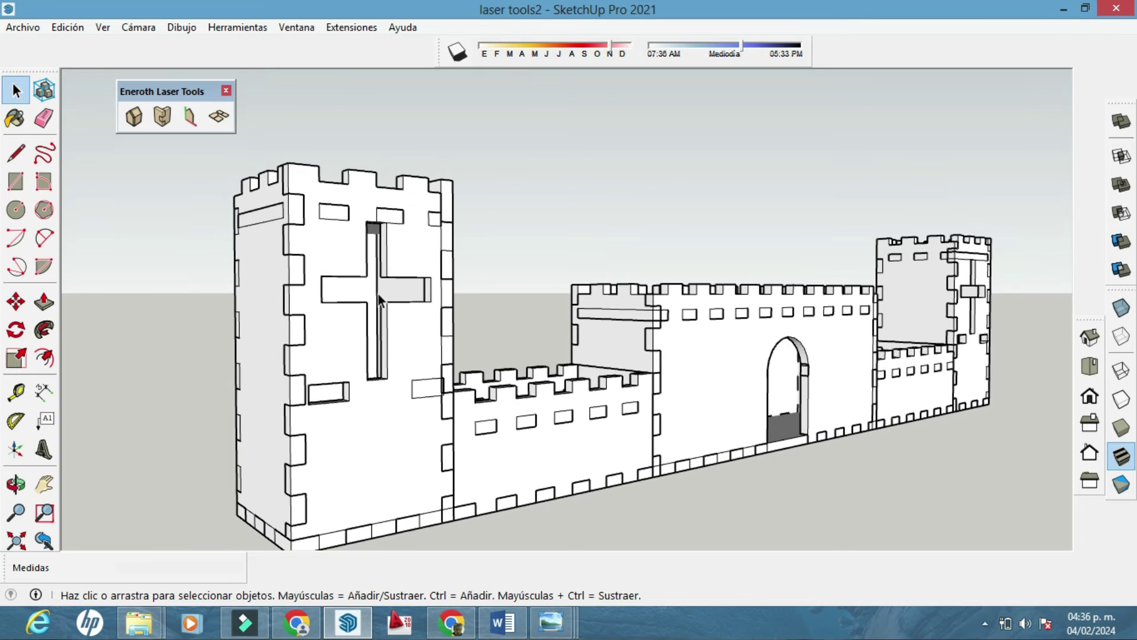
pyautogui.moveTo(688, 356)
pyautogui.mouseDown(button='middle')
pyautogui.moveTo(637, 361)
pyautogui.moveTo(762, 382)
pyautogui.moveTo(627, 375)
pyautogui.moveTo(681, 373)
pyautogui.mouseUp(button='middle')
pyautogui.scroll(3, 763, 351)
pyautogui.scroll(-5, 630, 385)
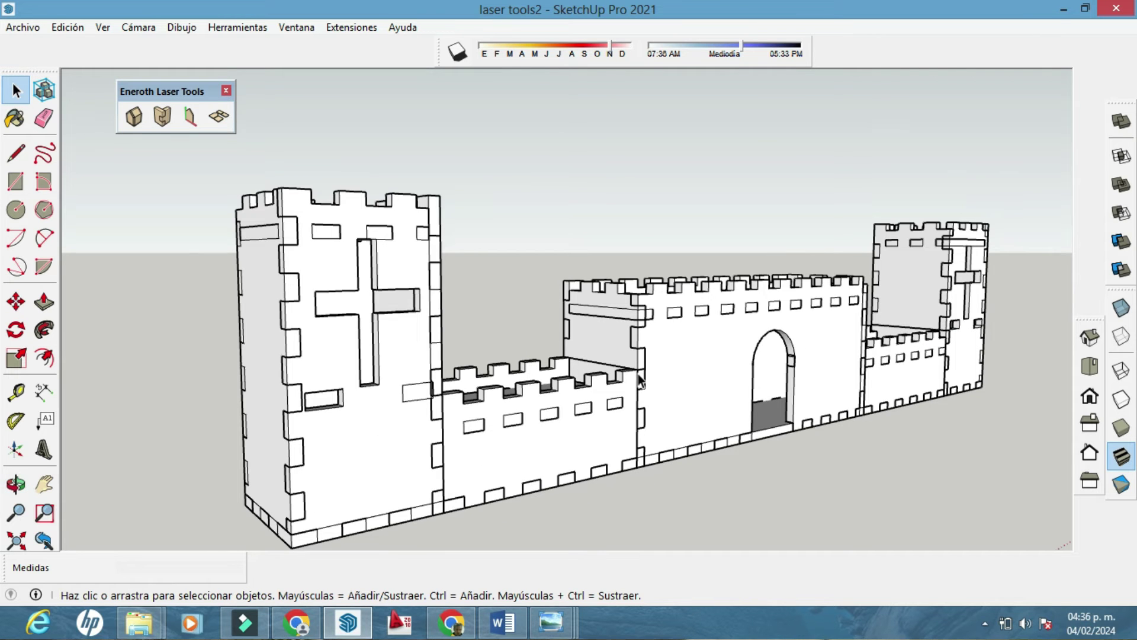
pyautogui.moveTo(574, 353); pyautogui.dragTo(605, 324, button='middle')
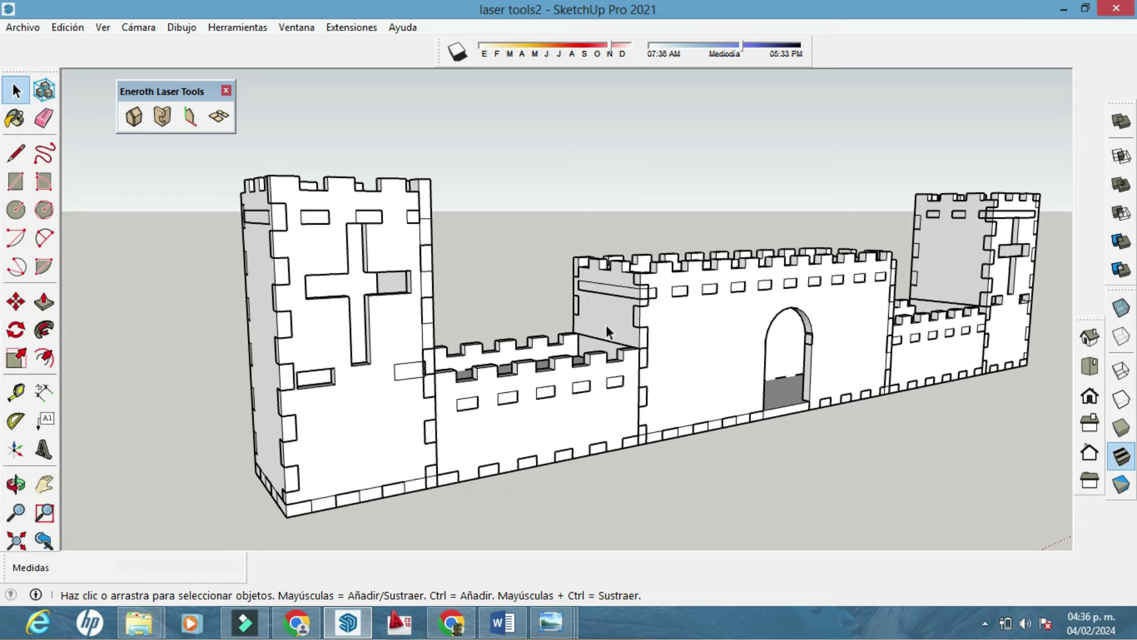
pyautogui.moveTo(599, 355); pyautogui.dragTo(638, 345, button='middle')
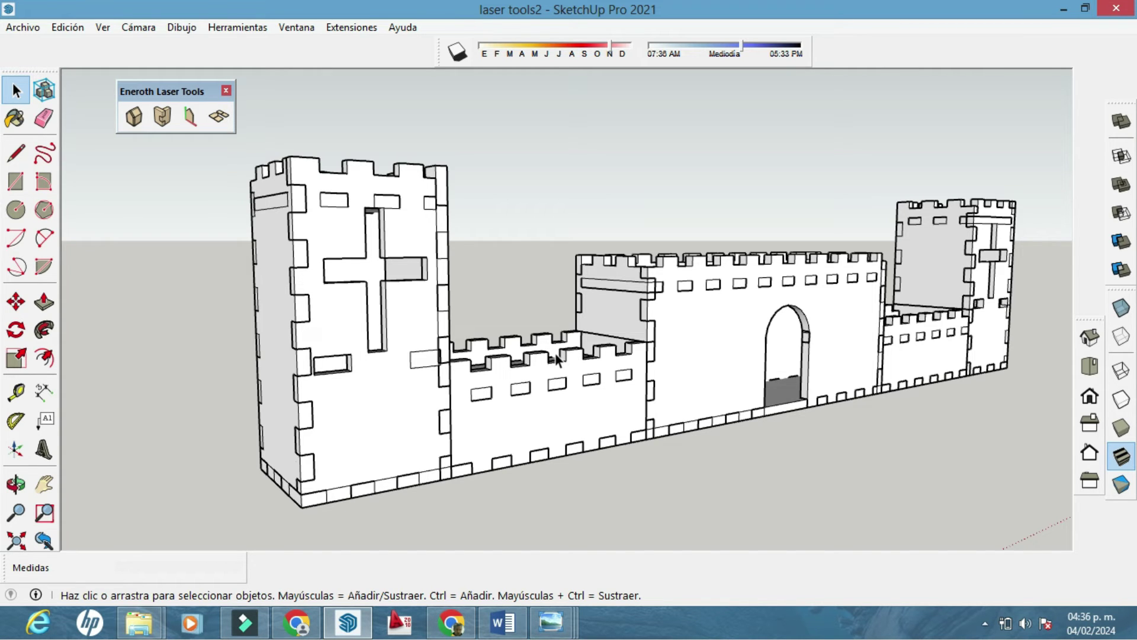
pyautogui.moveTo(555, 358); pyautogui.dragTo(614, 384, button='middle')
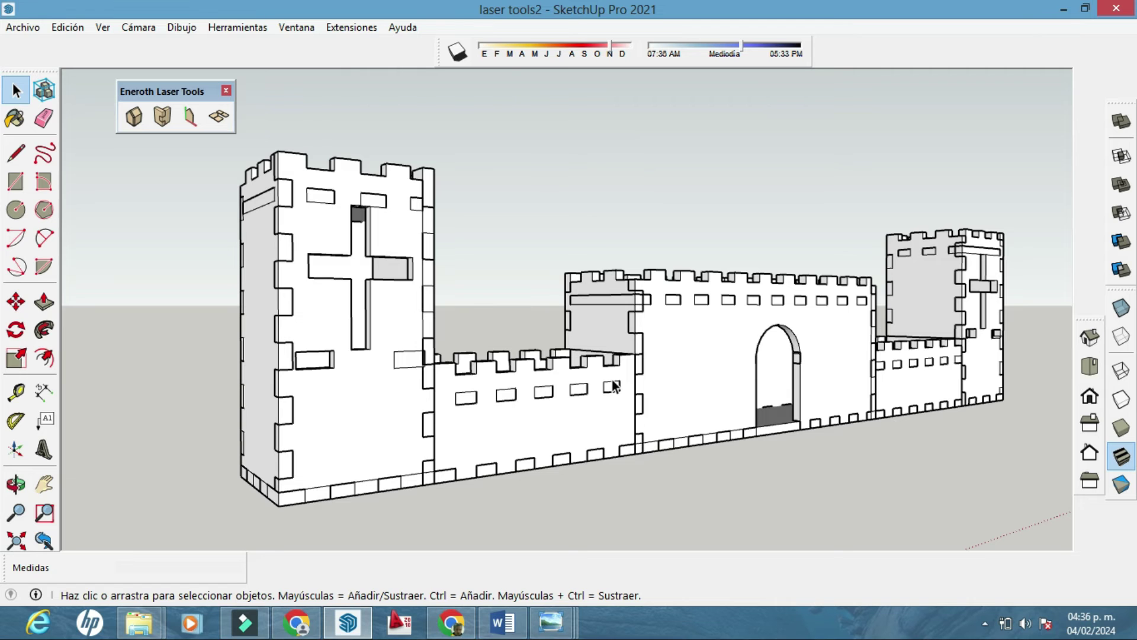
pyautogui.moveTo(604, 369); pyautogui.dragTo(635, 401, button='middle')
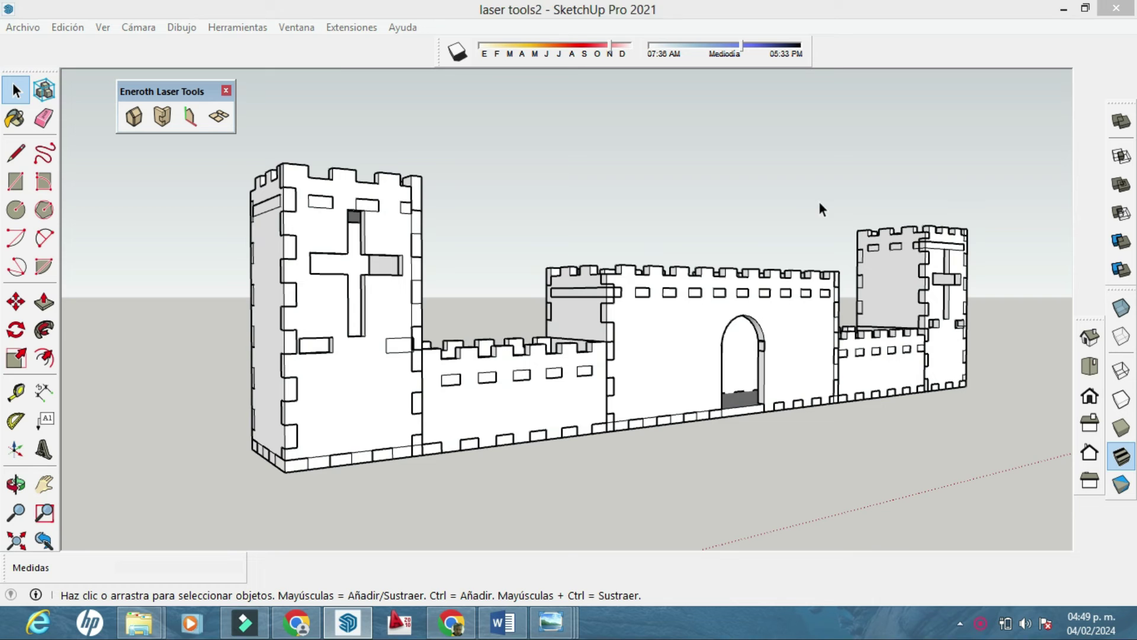
# Step: Select the whole castle facade and move it about 11.02 m in plan view, below the unfolded box pieces
pyautogui.moveTo(1009, 466); pyautogui.dragTo(237, 119)
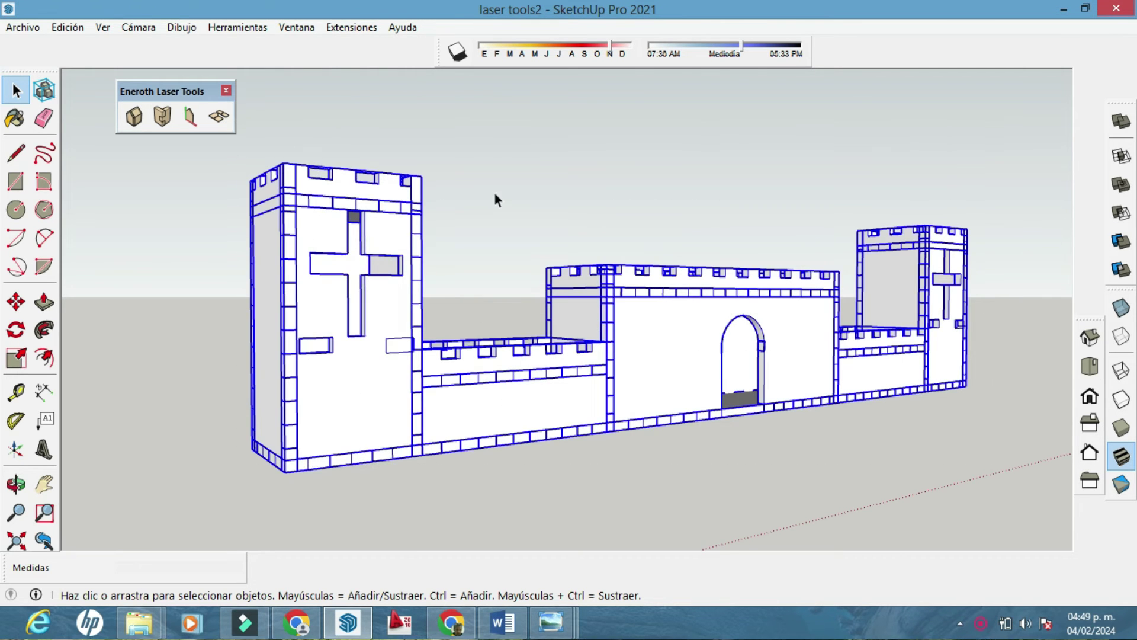
pyautogui.scroll(-3, 798, 271)
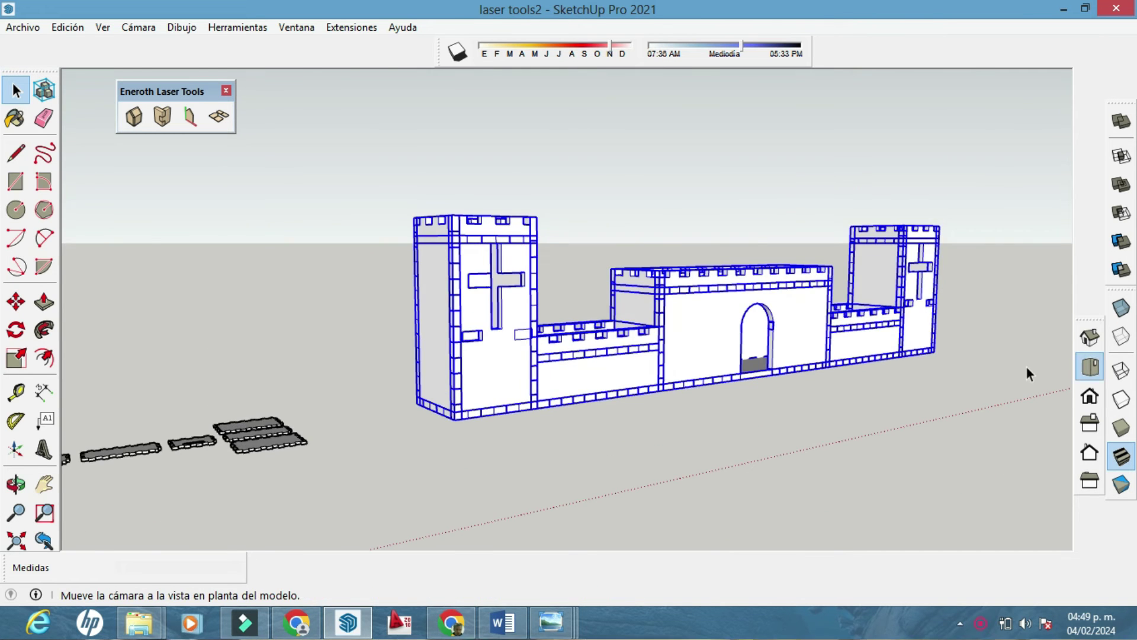
pyautogui.click(1090, 366)
pyautogui.click(16, 302)
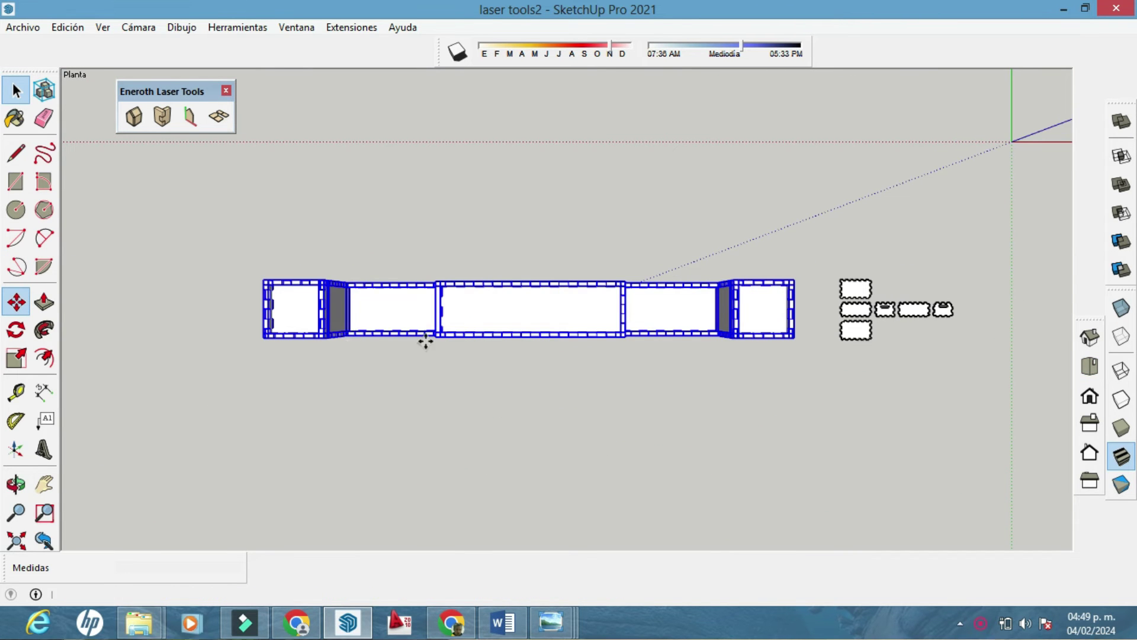
pyautogui.scroll(-1, 426, 344)
pyautogui.click(505, 345)
pyautogui.keyDown('shift'); pyautogui.moveTo(659, 442); pyautogui.dragTo(482, 264, button='middle'); pyautogui.keyUp('shift')
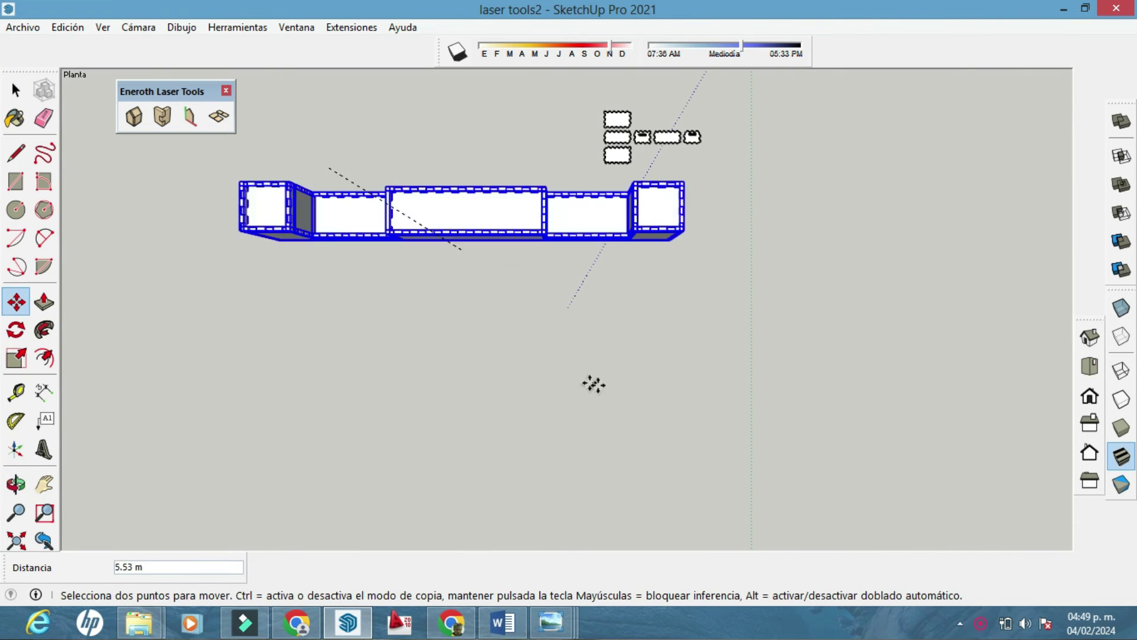
pyautogui.click(648, 418)
# Step: Switch the camera to parallel projection and move the facade about 1.19 m farther from the box pieces
pyautogui.click(138, 28)
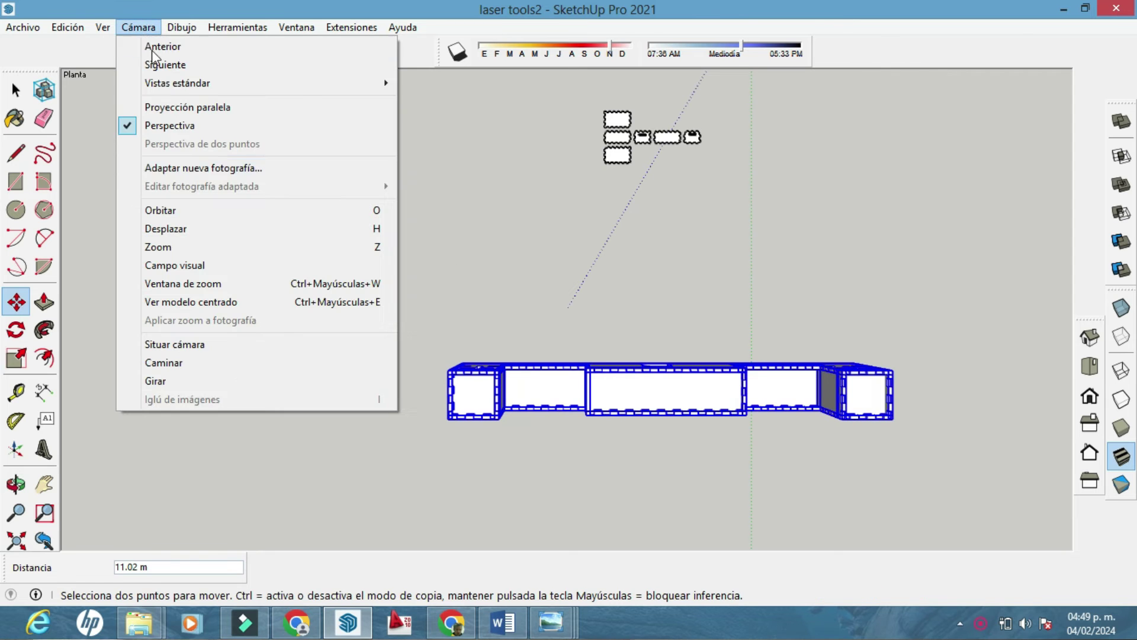
pyautogui.click(180, 111)
pyautogui.keyDown('shift'); pyautogui.moveTo(515, 292); pyautogui.dragTo(498, 292, button='middle'); pyautogui.keyUp('shift')
pyautogui.click(586, 379)
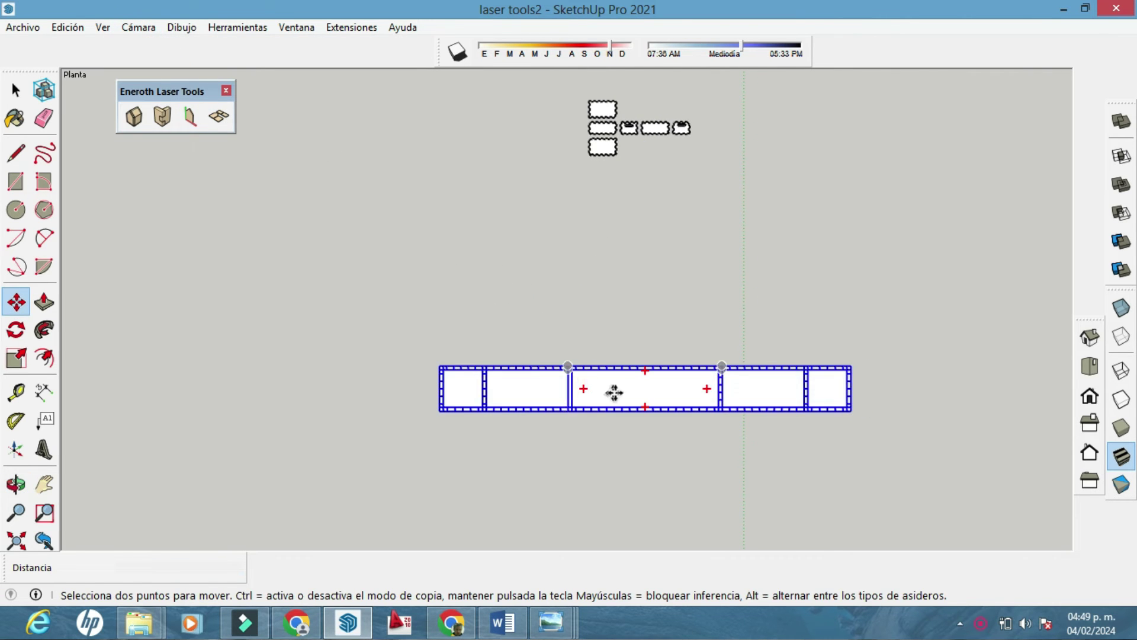
pyautogui.press('Escape')
# Step: Return to a perspective 3D view showing the entire facade from the front
pyautogui.press('o')
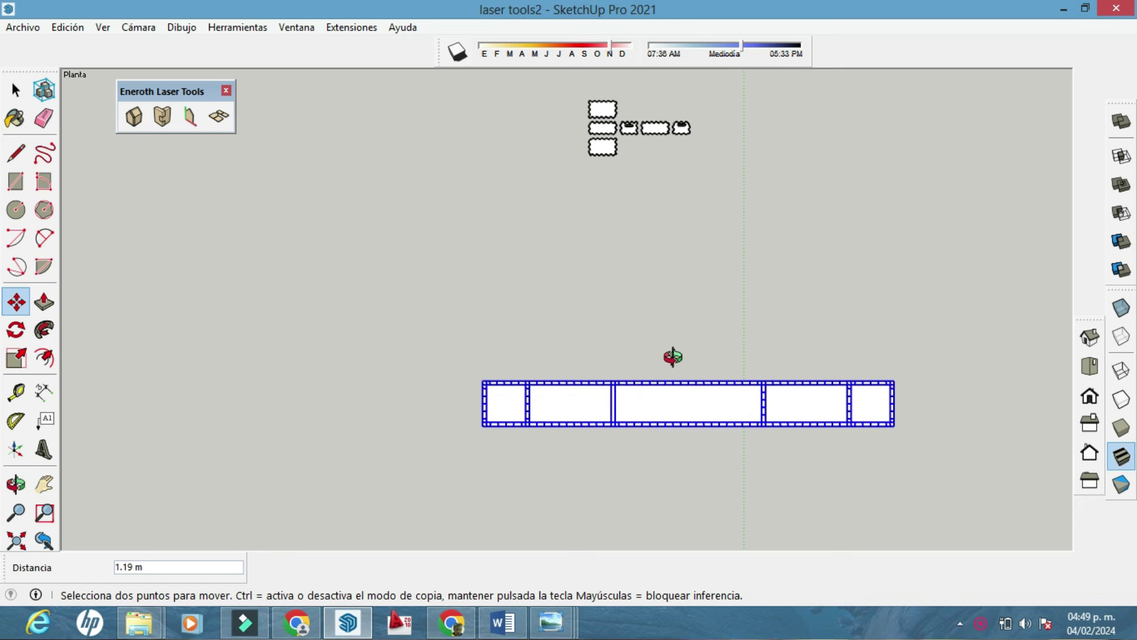
pyautogui.moveTo(583, 342); pyautogui.dragTo(711, 334, button='middle')
pyautogui.scroll(5, 591, 246)
pyautogui.click(138, 28)
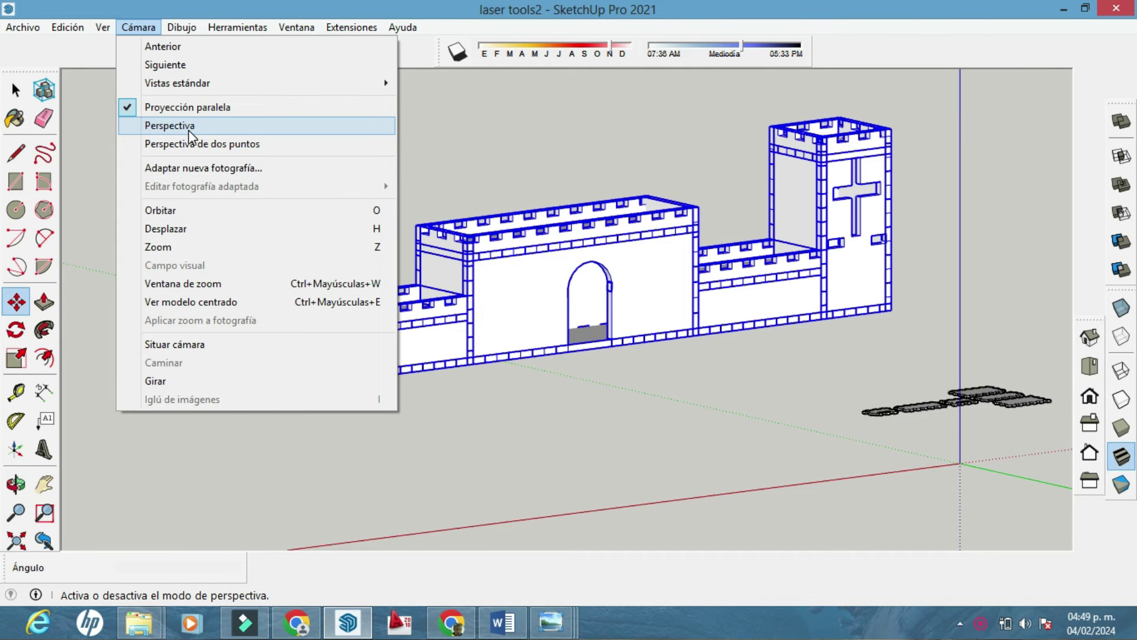
pyautogui.click(188, 130)
pyautogui.moveTo(450, 367); pyautogui.dragTo(583, 403, button='middle')
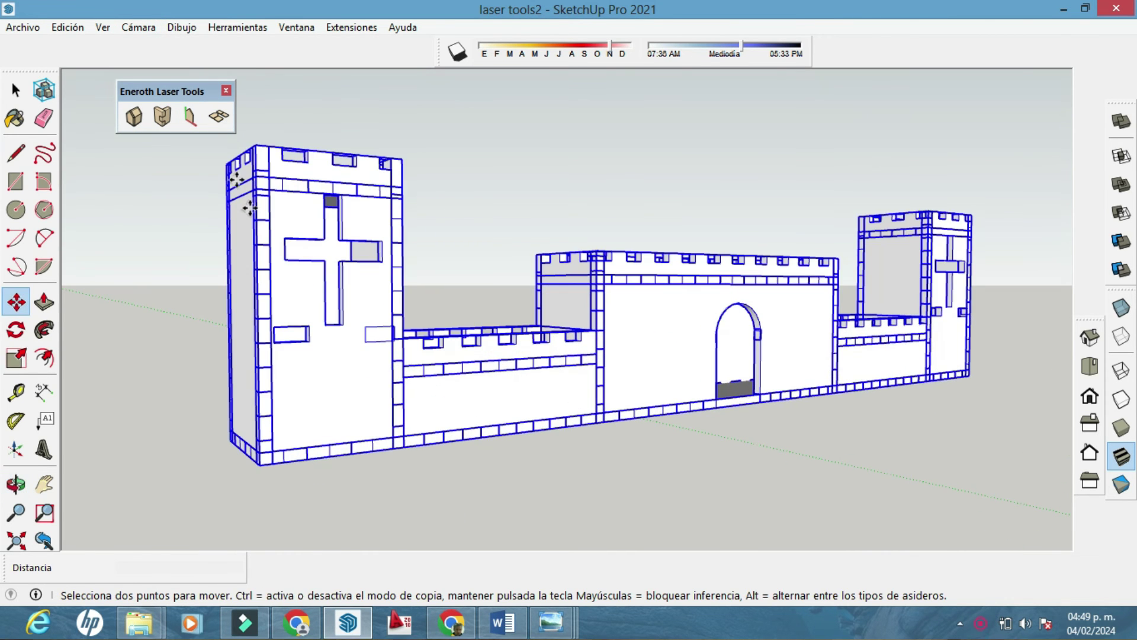
# Step: Unfold the selected facade components into flat pieces with a spacing of 0.10 m
pyautogui.click(226, 129)
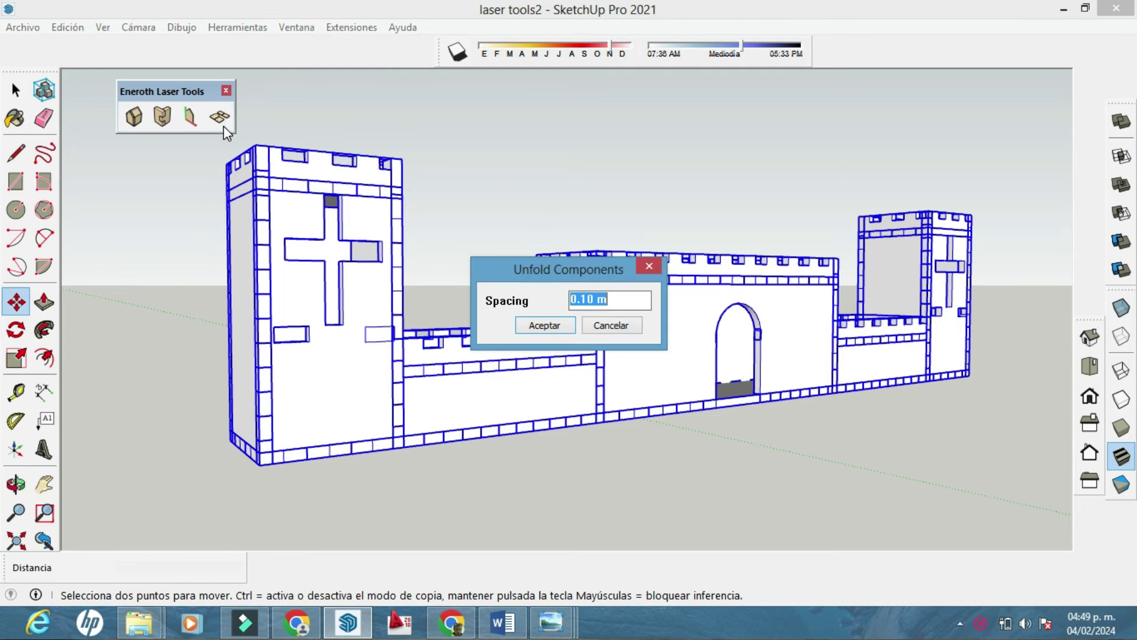
pyautogui.click(545, 326)
pyautogui.moveTo(563, 356); pyautogui.dragTo(615, 314, button='middle')
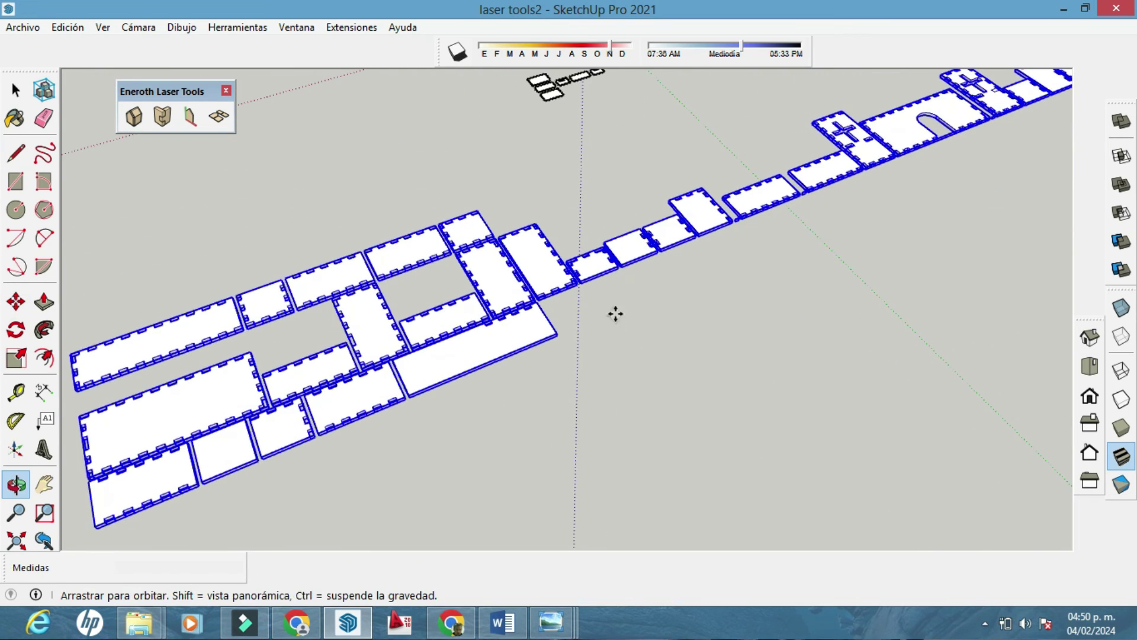
# Step: Clear the selection and examine the unfolded facade panels, especially the gate and tower fronts
pyautogui.click(16, 95)
pyautogui.click(402, 189)
pyautogui.moveTo(495, 331); pyautogui.dragTo(607, 313, button='middle')
pyautogui.scroll(3, 691, 269)
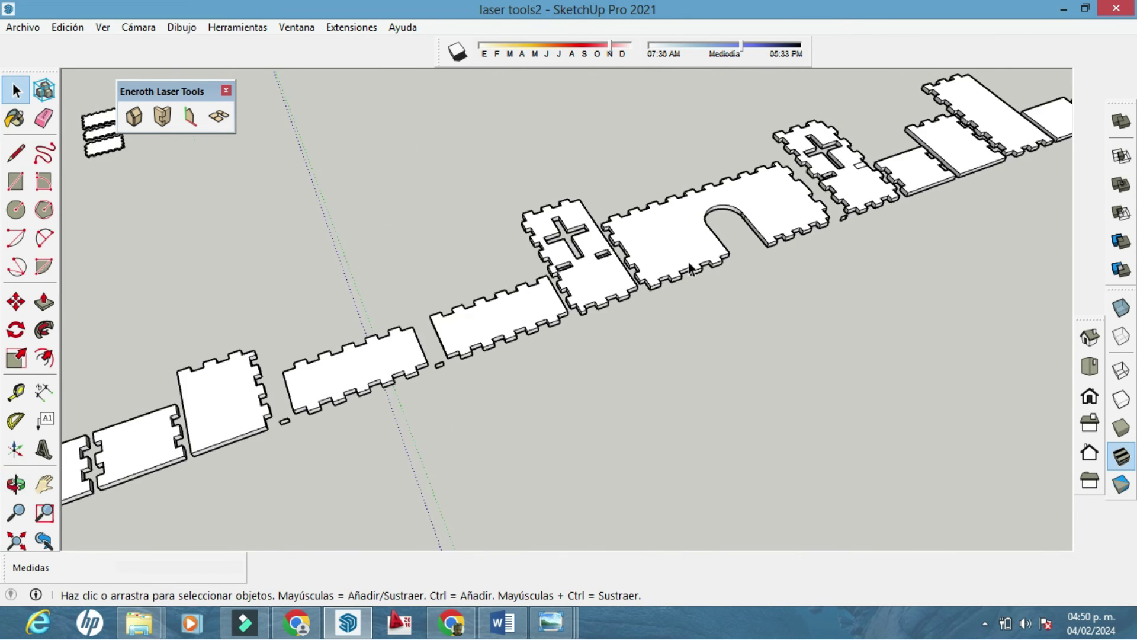
pyautogui.moveTo(691, 268); pyautogui.dragTo(698, 260, button='middle')
pyautogui.scroll(5, 711, 251)
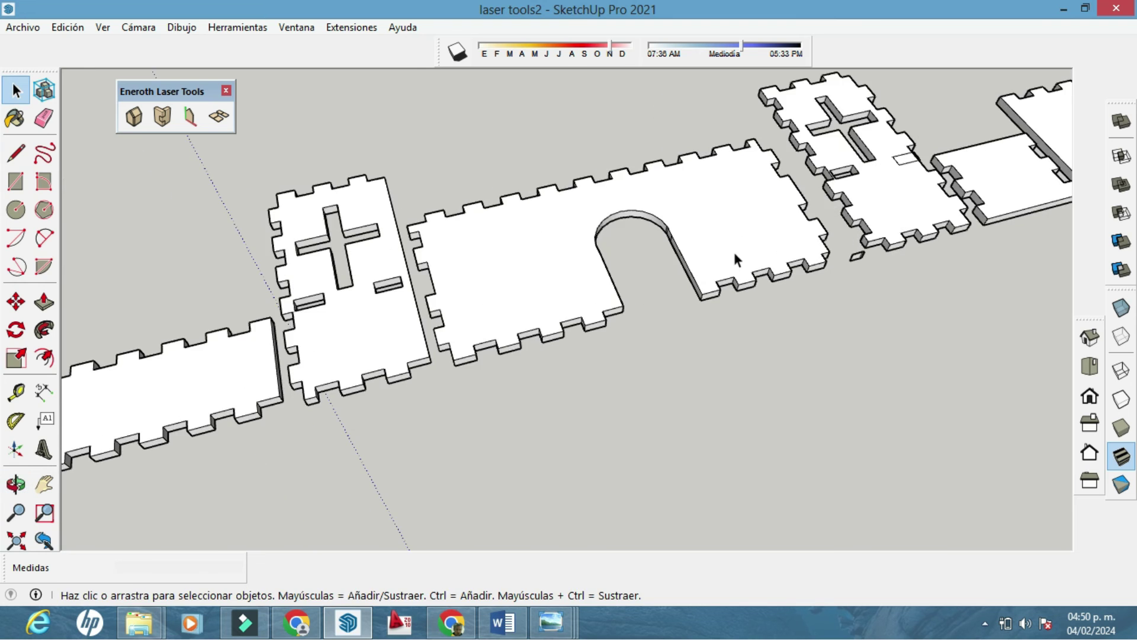
# Step: Examine the remaining flat panels of the facade, and undo the unfolding to restore the assembled castle
pyautogui.scroll(-4, 688, 279)
pyautogui.keyDown('shift'); pyautogui.moveTo(527, 314); pyautogui.dragTo(711, 276, button='middle'); pyautogui.keyUp('shift')
pyautogui.scroll(-3, 615, 298)
pyautogui.keyDown('shift'); pyautogui.moveTo(593, 301); pyautogui.dragTo(771, 281, button='middle'); pyautogui.keyUp('shift')
pyautogui.keyDown('shift'); pyautogui.moveTo(533, 322); pyautogui.dragTo(707, 280, button='middle'); pyautogui.keyUp('shift')
pyautogui.moveTo(584, 304); pyautogui.dragTo(548, 257, button='middle')
pyautogui.scroll(-2, 654, 314)
pyautogui.hotkey('ctrl', 'z')
# Step: Inspect the box joints, arched gate and battlements of the assembled castle facade from several angles
pyautogui.scroll(3, 616, 250)
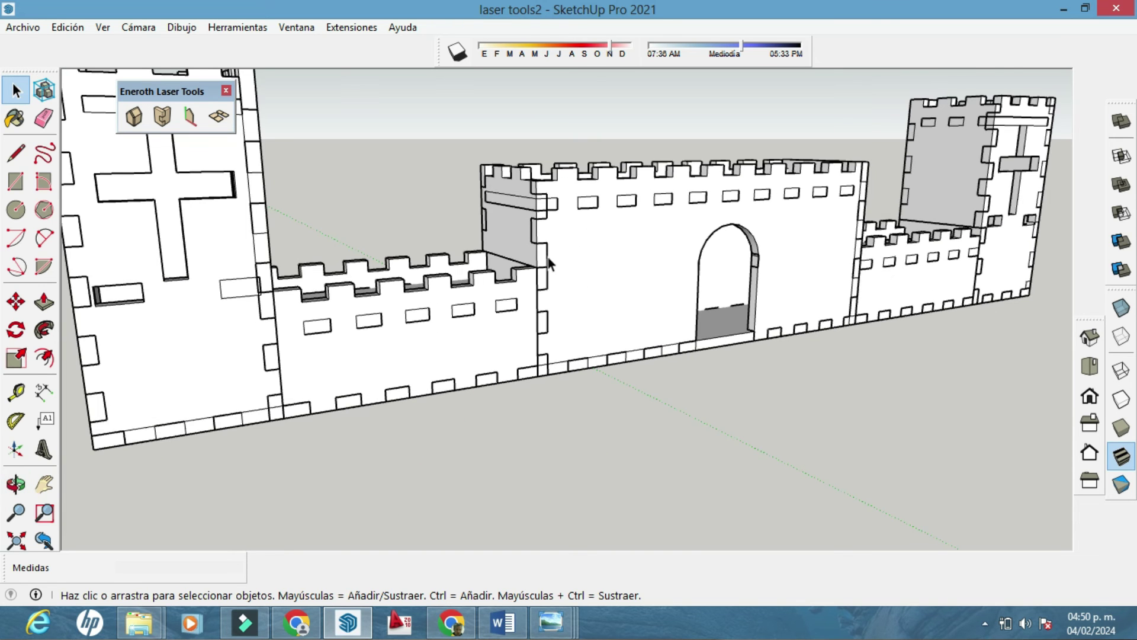
pyautogui.scroll(2, 588, 263)
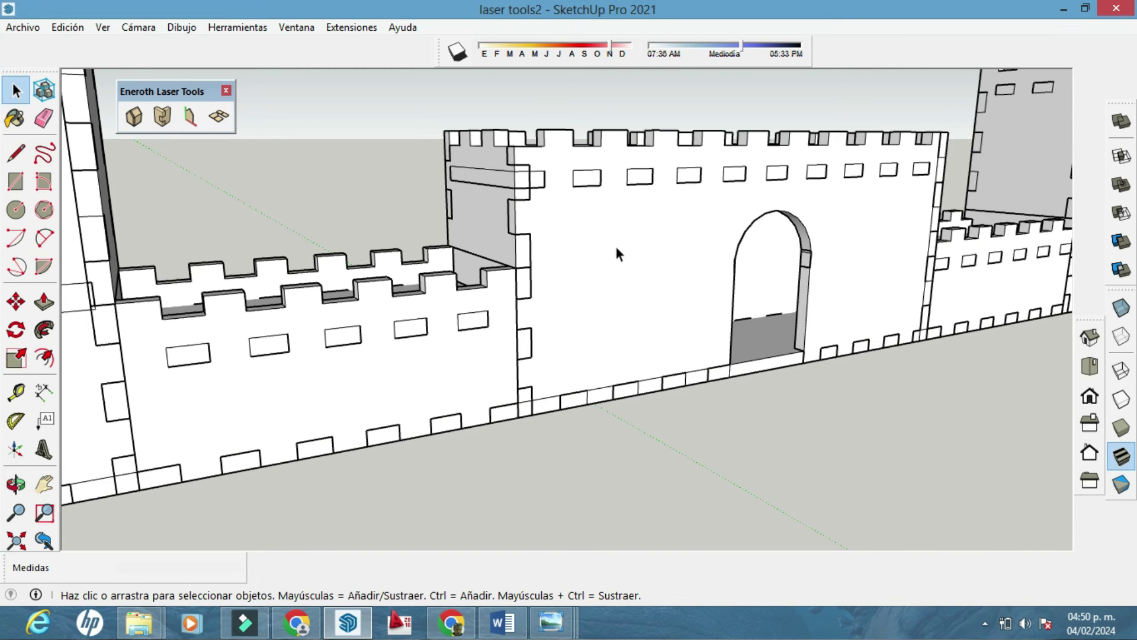
pyautogui.moveTo(728, 246); pyautogui.dragTo(666, 264, button='middle')
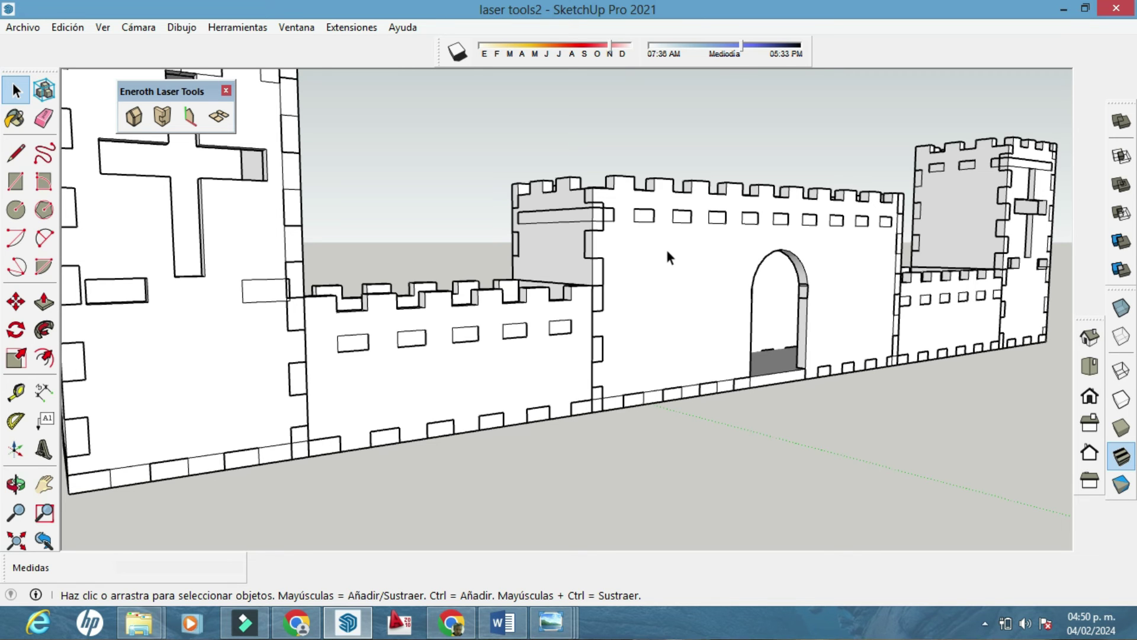
pyautogui.moveTo(597, 289)
pyautogui.mouseDown(button='middle')
pyautogui.moveTo(574, 285)
pyautogui.moveTo(575, 308)
pyautogui.moveTo(528, 310)
pyautogui.mouseUp(button='middle')
pyautogui.moveTo(660, 321); pyautogui.dragTo(631, 323, button='middle')
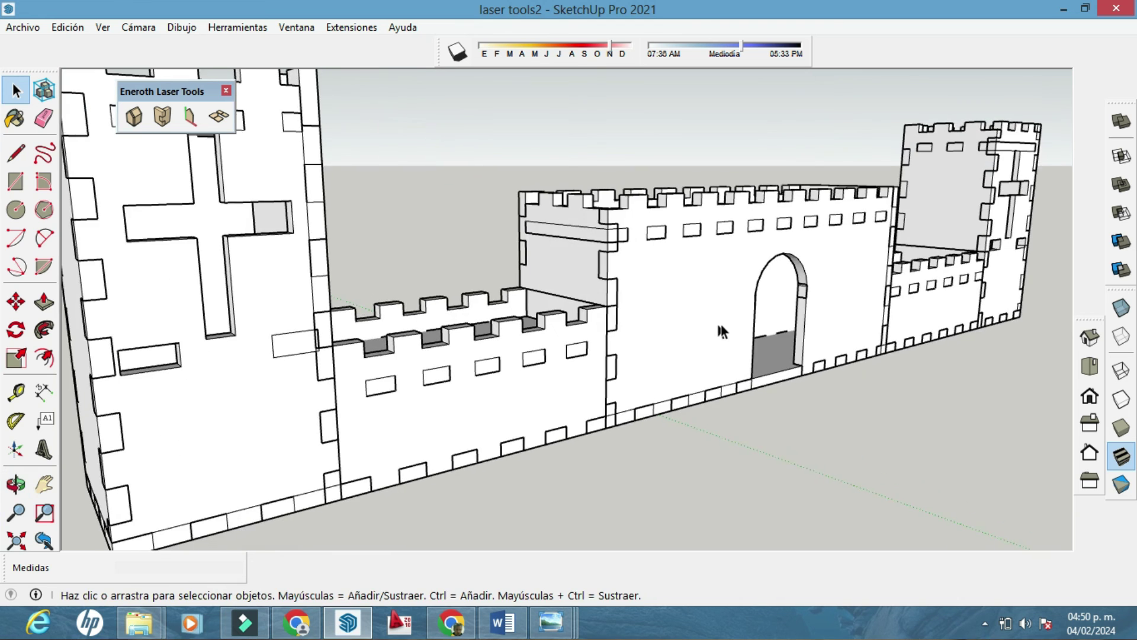
pyautogui.moveTo(721, 330); pyautogui.dragTo(684, 322, button='middle')
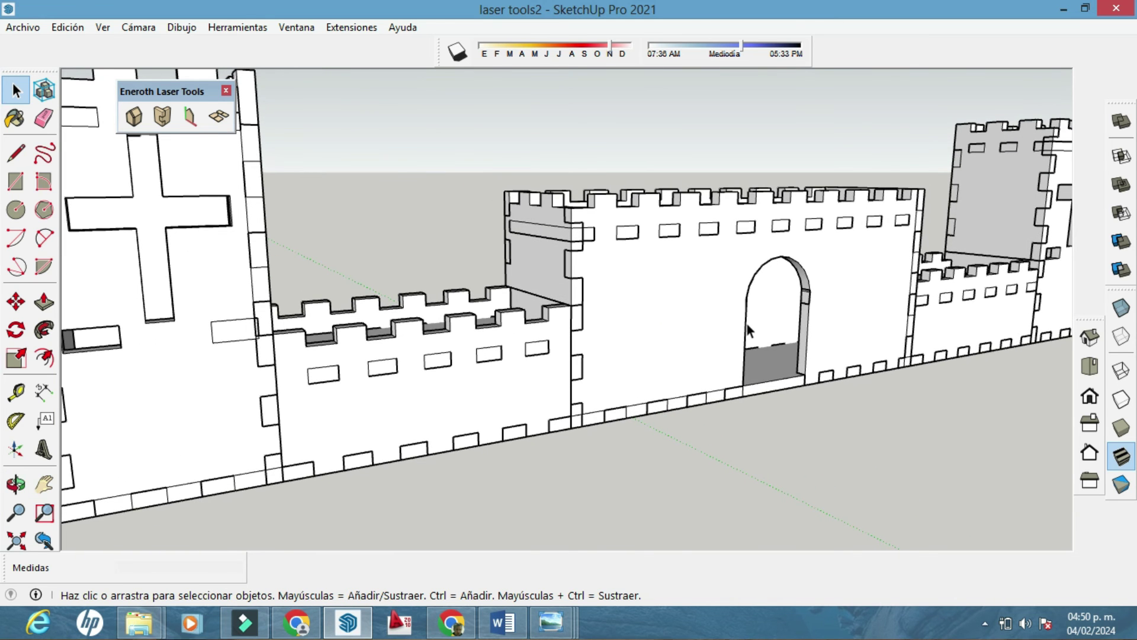
pyautogui.scroll(-3, 747, 325)
pyautogui.moveTo(758, 343); pyautogui.dragTo(660, 333, button='middle')
pyautogui.scroll(-3, 996, 402)
# Step: Select the entire castle facade, unfold it into flat pieces, and repeat the unfold on the selected panels
pyautogui.moveTo(1010, 418); pyautogui.dragTo(398, 155)
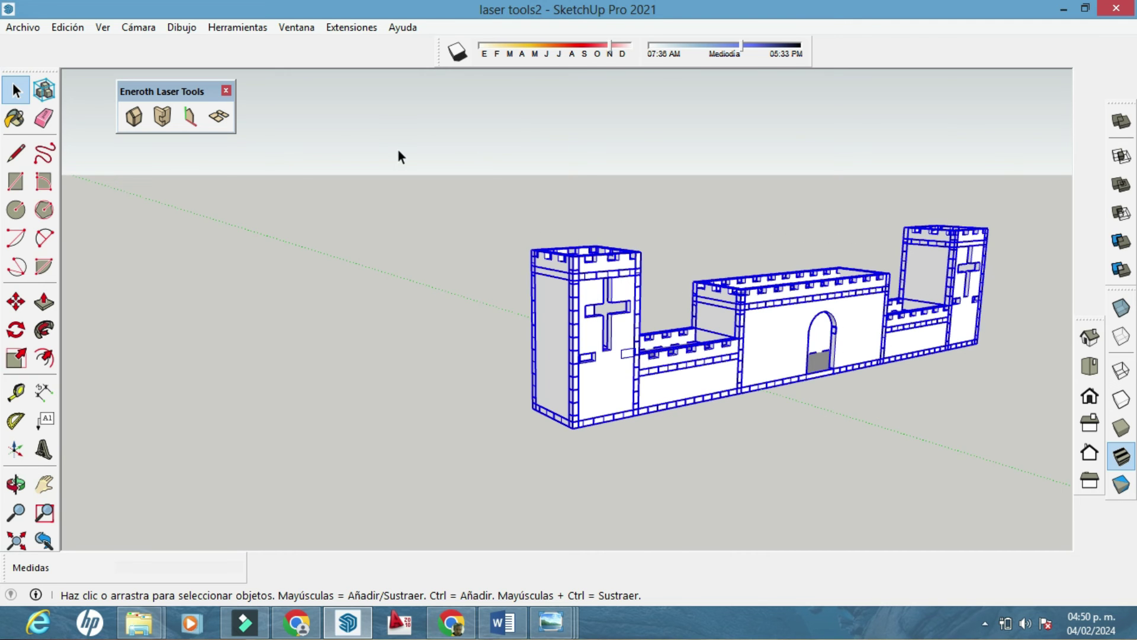
pyautogui.click(231, 116)
pyautogui.click(558, 328)
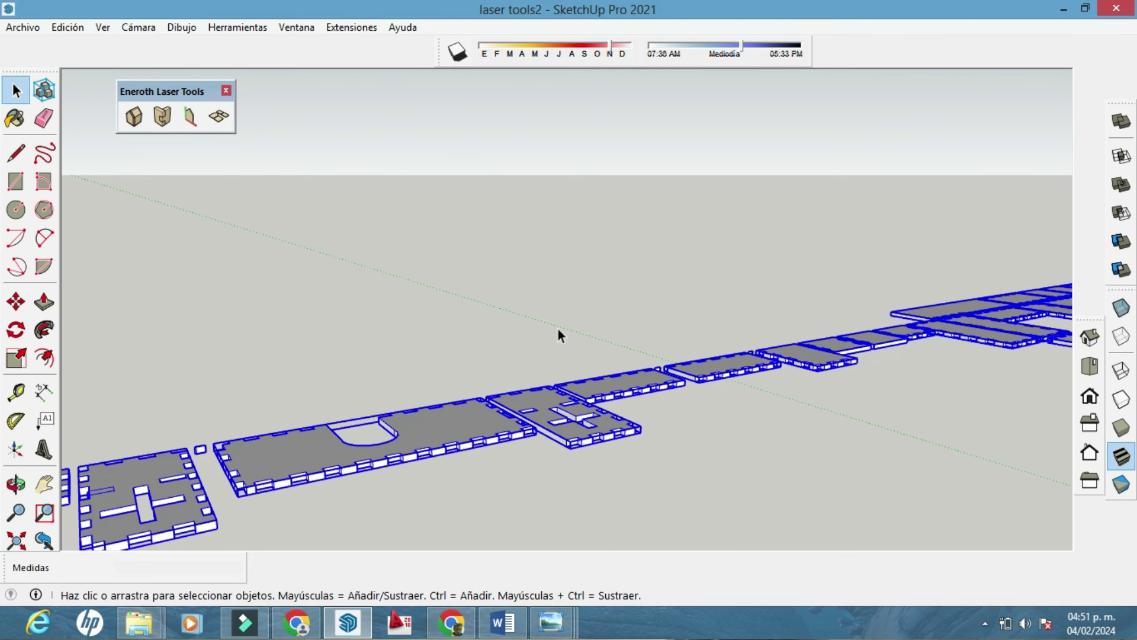
pyautogui.moveTo(595, 399); pyautogui.dragTo(639, 370, button='middle')
pyautogui.moveTo(474, 355); pyautogui.dragTo(592, 252, button='middle')
pyautogui.scroll(3, 643, 318)
pyautogui.scroll(5, 593, 253)
pyautogui.scroll(-2, 601, 283)
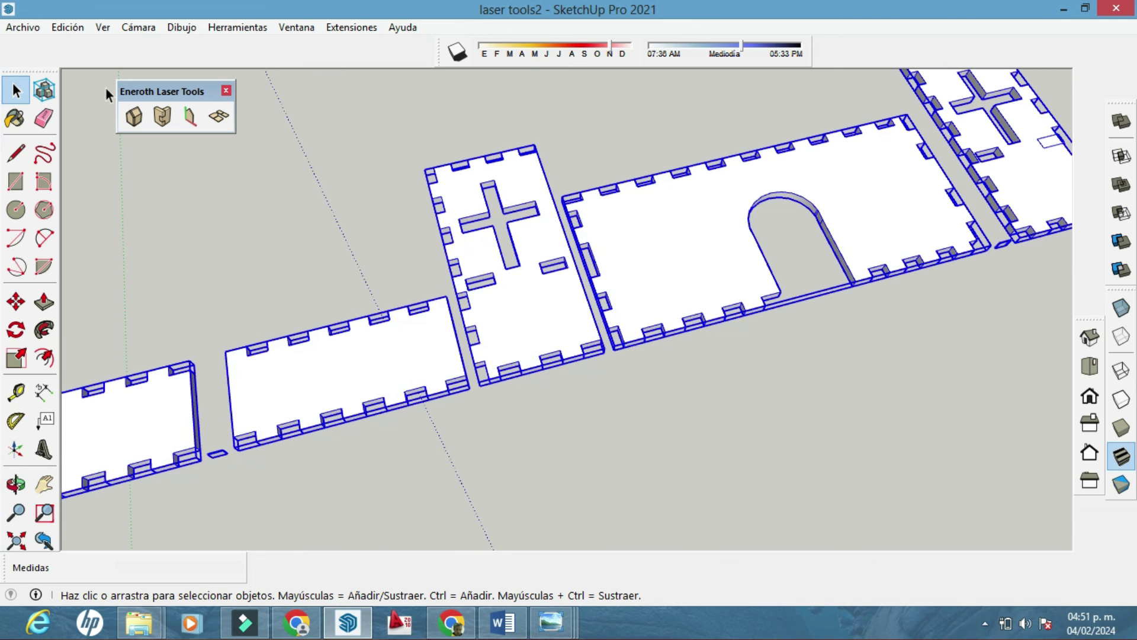
pyautogui.click(218, 116)
# Step: Examine the row of flat castle panels, including the tower and wall pieces and the small loose parts between them
pyautogui.moveTo(623, 265)
pyautogui.mouseDown(button='middle')
pyautogui.moveTo(547, 319)
pyautogui.moveTo(622, 247)
pyautogui.moveTo(638, 313)
pyautogui.moveTo(698, 283)
pyautogui.moveTo(635, 198)
pyautogui.moveTo(631, 283)
pyautogui.mouseUp(button='middle')
pyautogui.moveTo(594, 316); pyautogui.dragTo(701, 282, button='middle')
pyautogui.scroll(4, 739, 277)
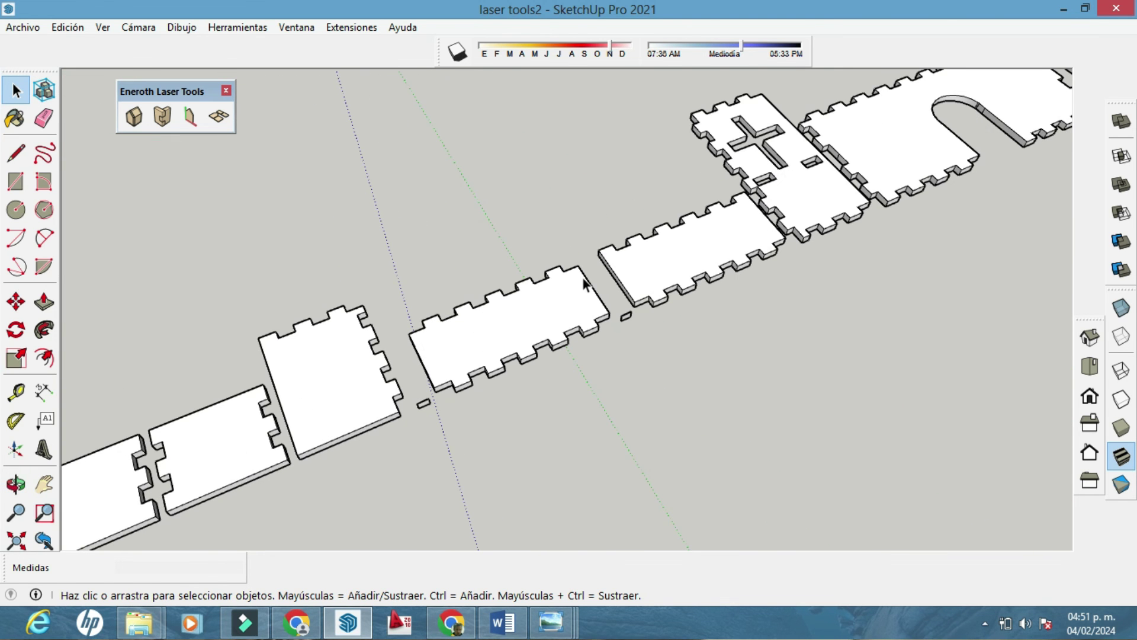
pyautogui.scroll(1, 634, 294)
pyautogui.moveTo(651, 298); pyautogui.dragTo(681, 288, button='middle')
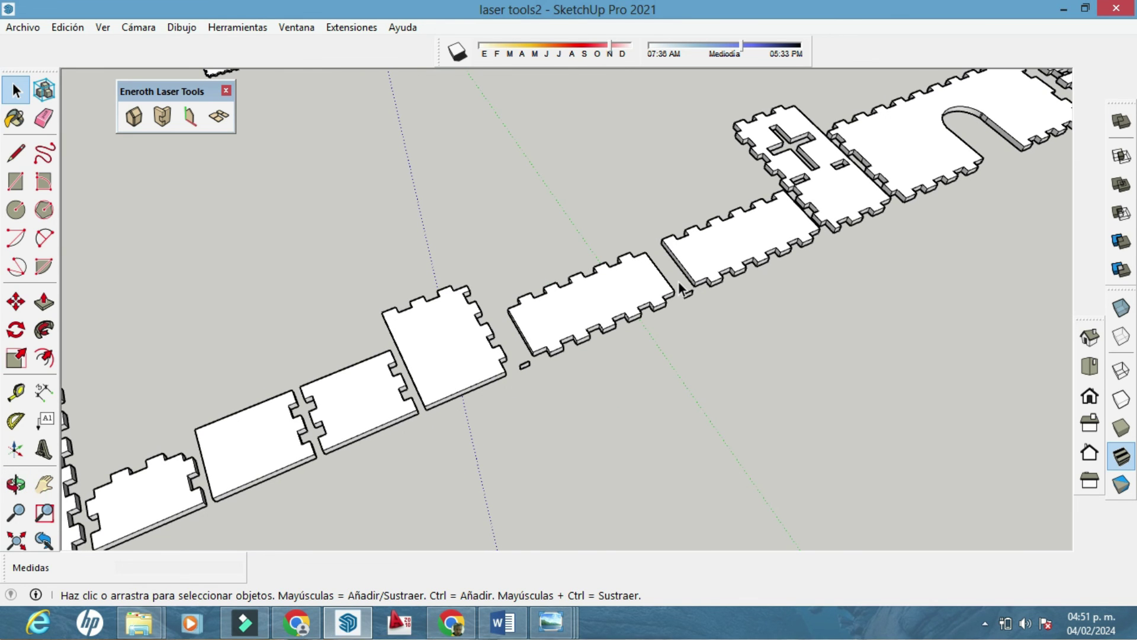
pyautogui.moveTo(676, 256); pyautogui.dragTo(631, 322, button='middle')
pyautogui.scroll(-1, 679, 279)
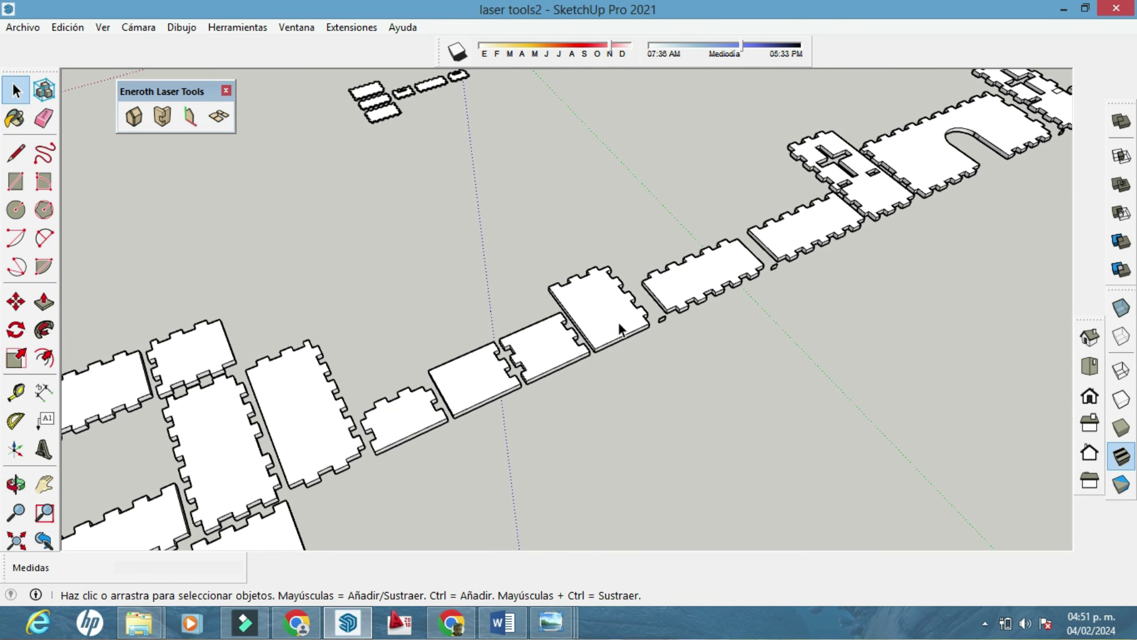
pyautogui.moveTo(631, 328)
pyautogui.mouseDown(button='middle')
pyautogui.moveTo(619, 307)
pyautogui.moveTo(628, 325)
pyautogui.mouseUp(button='middle')
pyautogui.scroll(1, 628, 324)
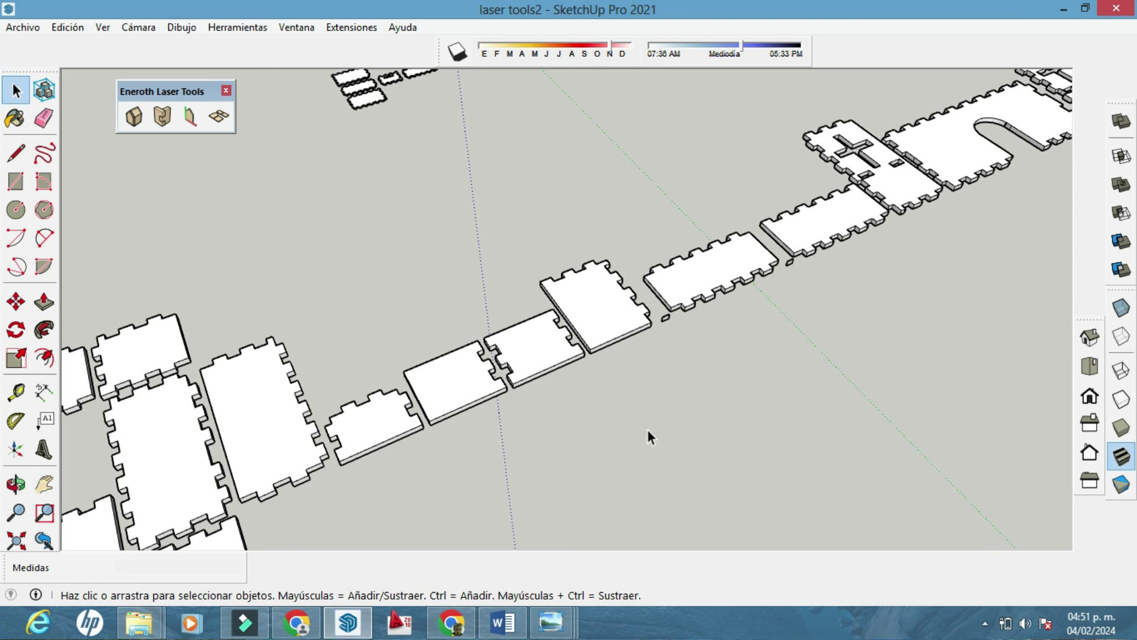
# Step: Undo the castle's unfolding and return to a front view of the assembled facade
pyautogui.scroll(-2, 682, 342)
pyautogui.keyDown('shift'); pyautogui.moveTo(682, 342); pyautogui.dragTo(961, 247, button='middle'); pyautogui.keyUp('shift')
pyautogui.hotkey('ctrl', 'z')
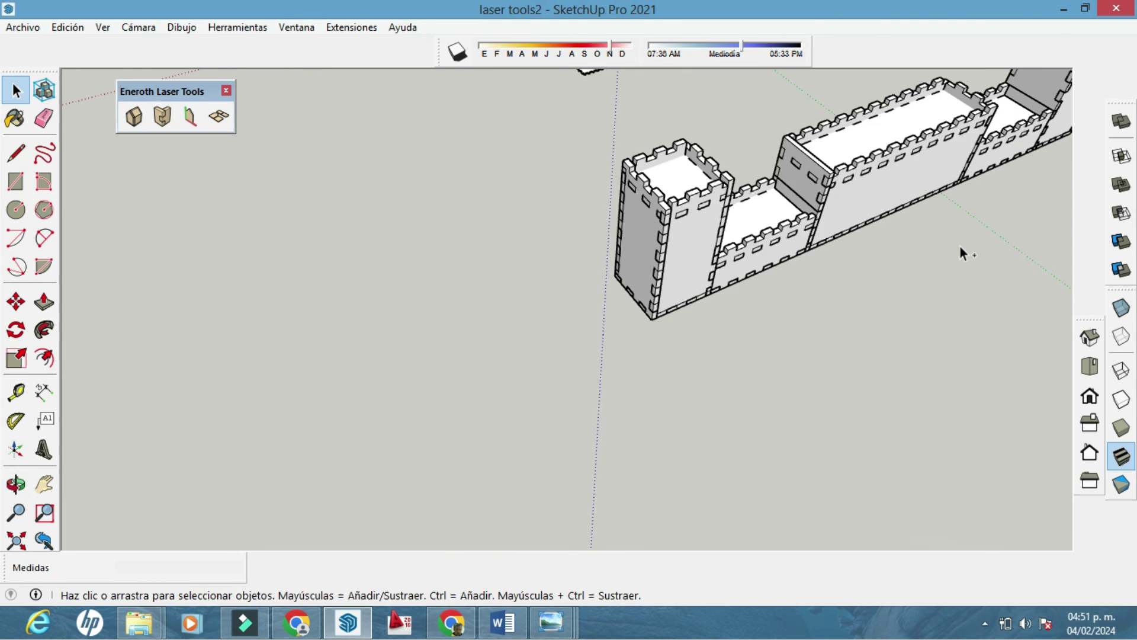
pyautogui.moveTo(795, 210); pyautogui.dragTo(832, 324, button='middle')
pyautogui.scroll(2, 654, 326)
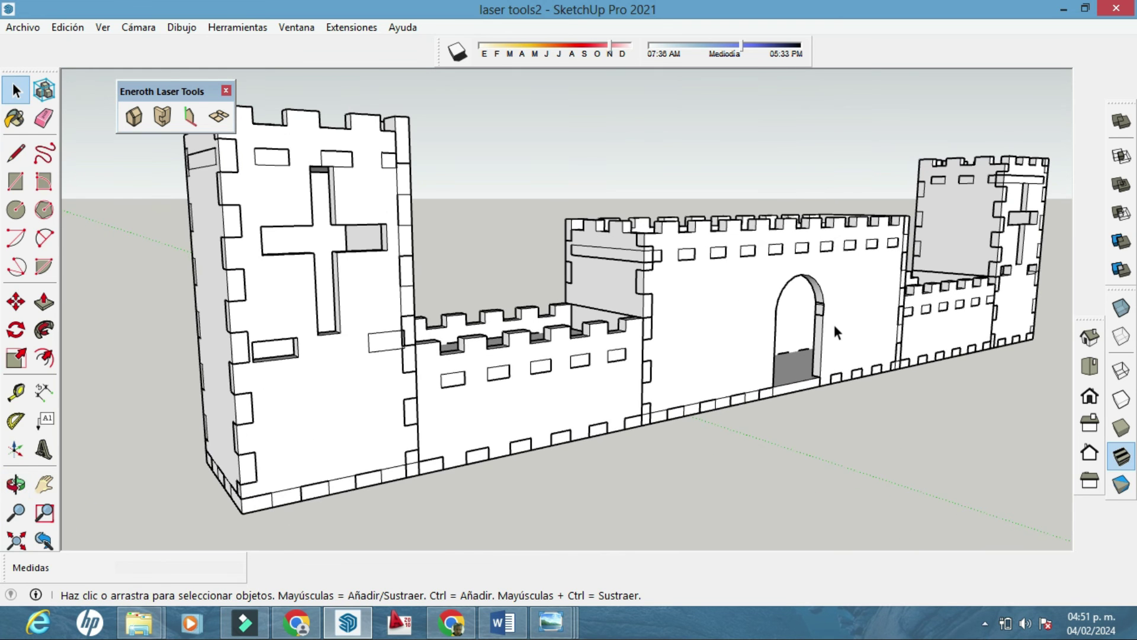